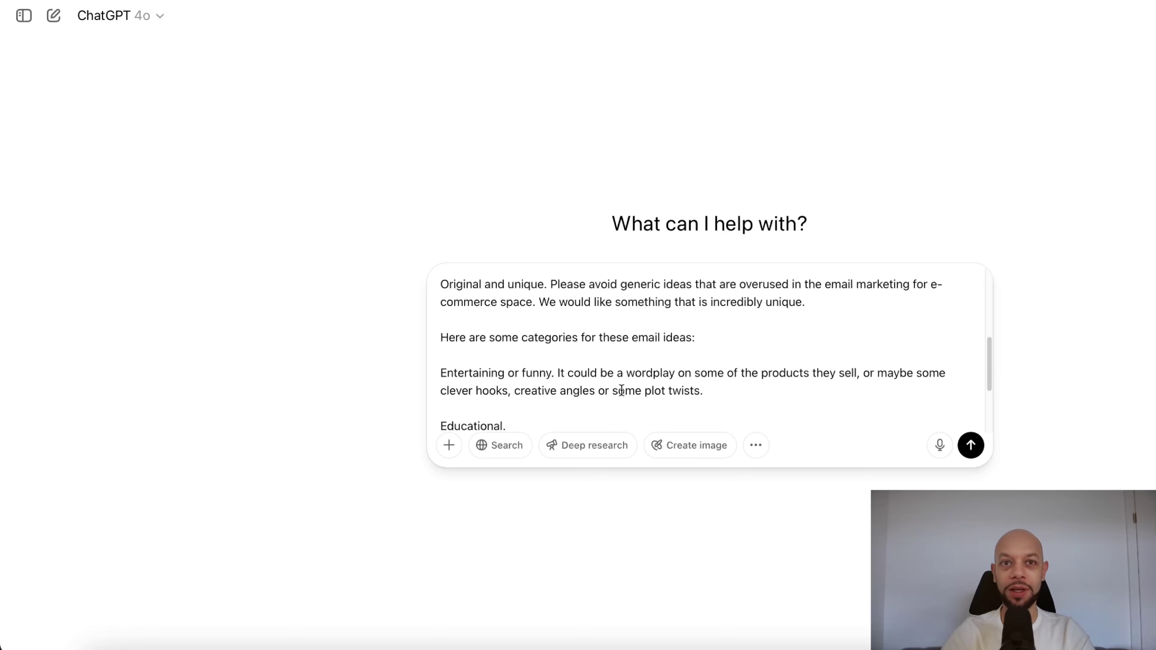
- Check the idea categories at the end of the prompt and submit the request for 30 June 2025 email ideas
scroll(622, 391, down, 1)
scroll(621, 391, down, 3)
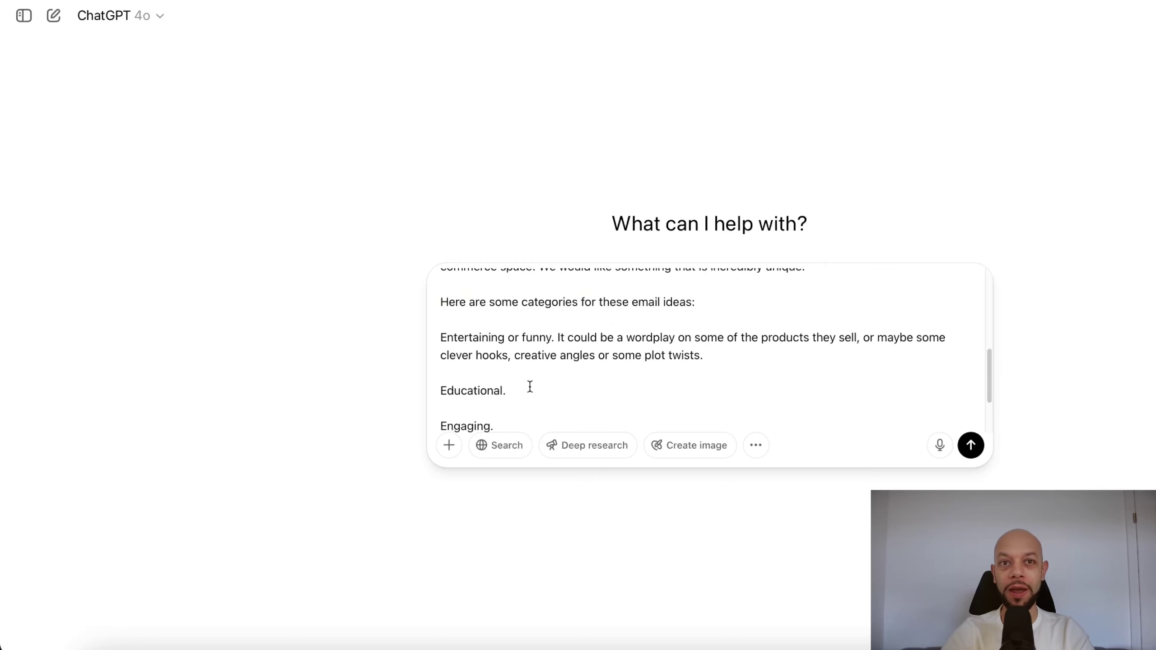
click(515, 389)
scroll(578, 392, down, 5)
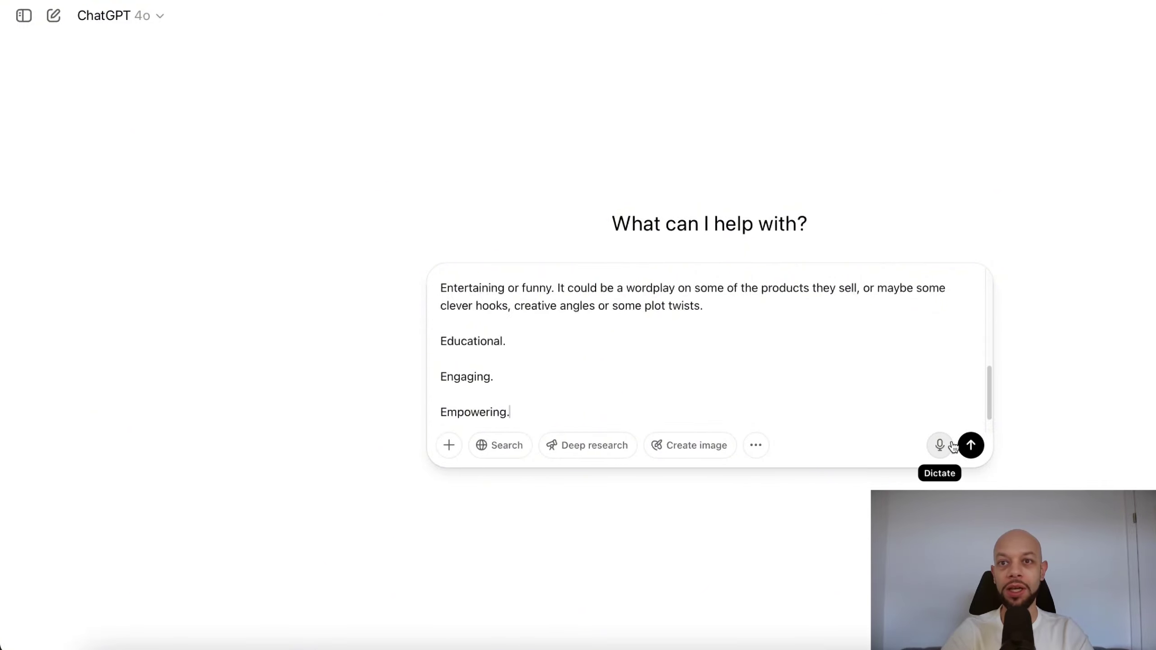
click(971, 445)
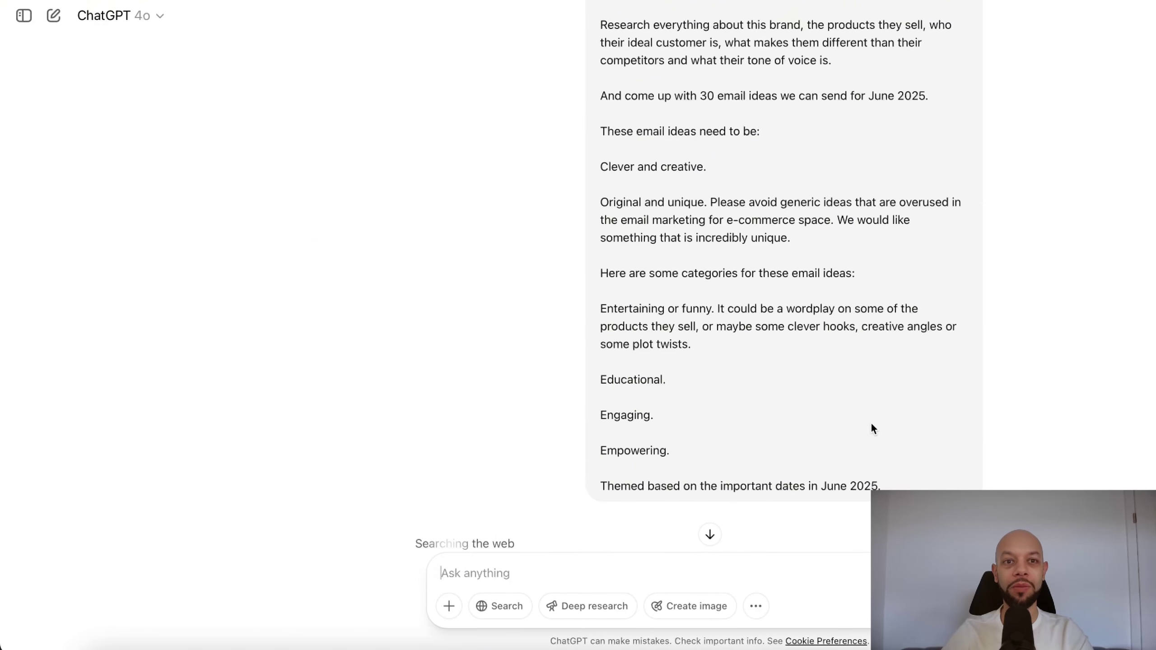
- Read the brand research on products, differentiators, tone of voice and ideal customer, and view the file attachment options
scroll(779, 303, down, 3)
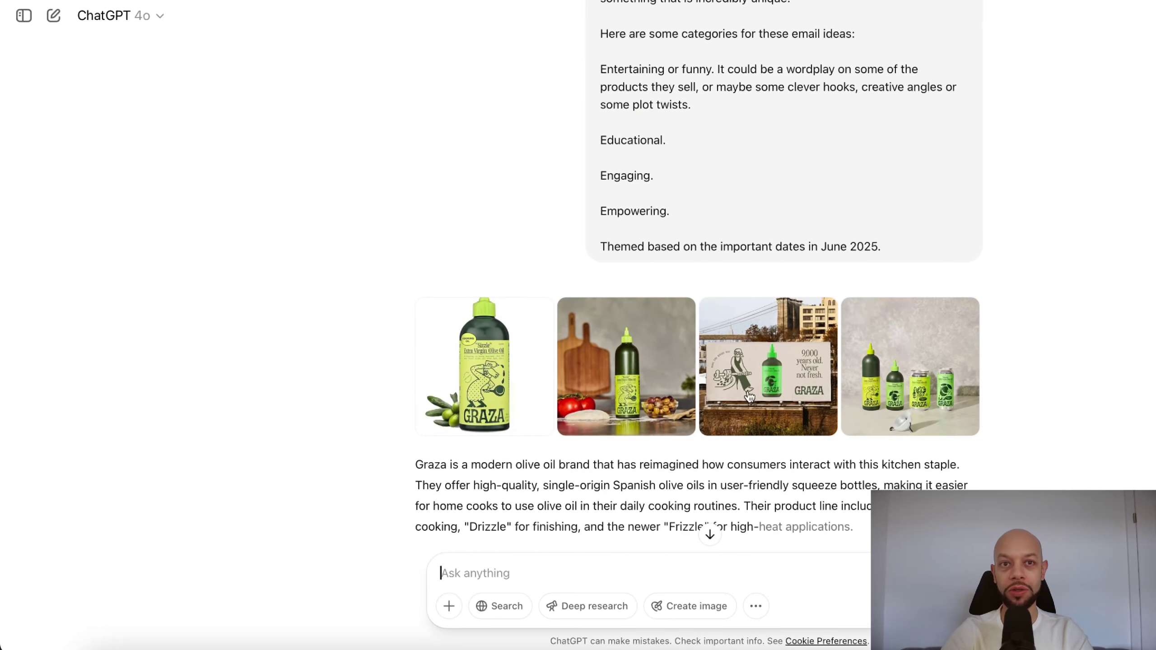
scroll(741, 394, down, 2)
scroll(490, 421, up, 1)
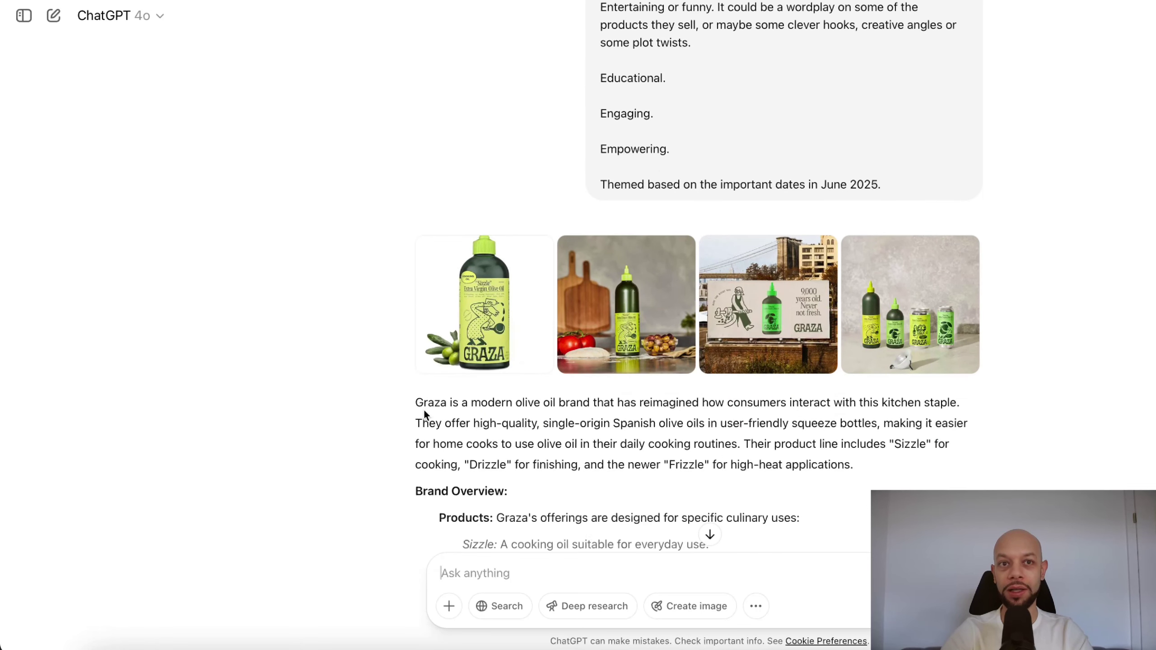
scroll(658, 431, down, 2)
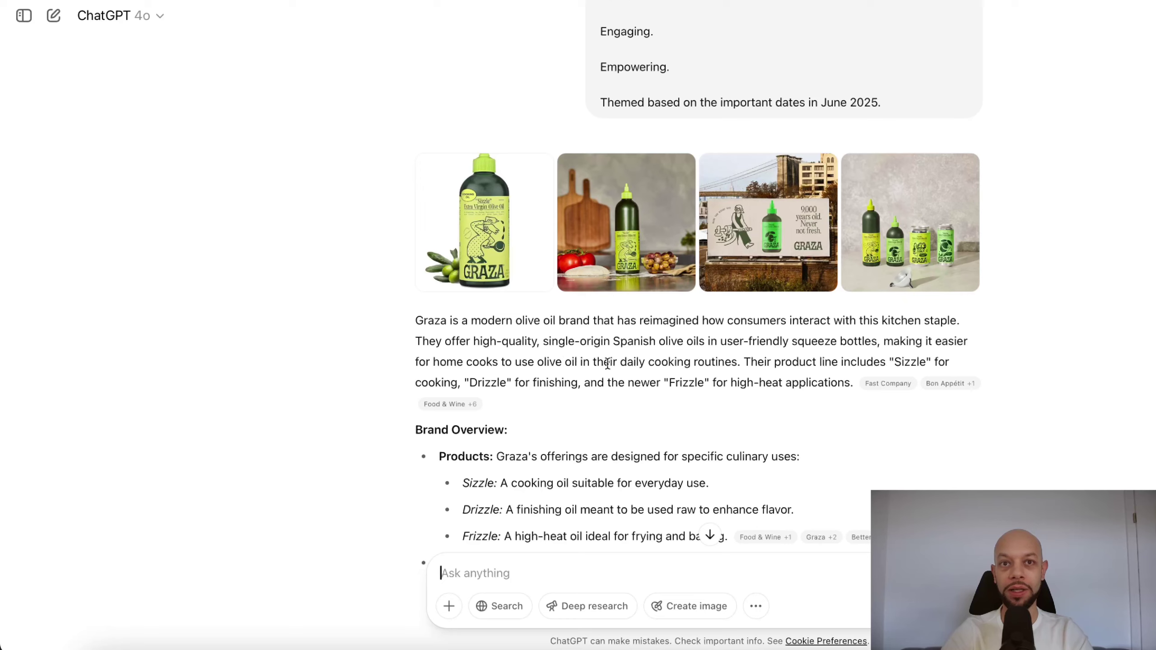
scroll(607, 364, down, 1)
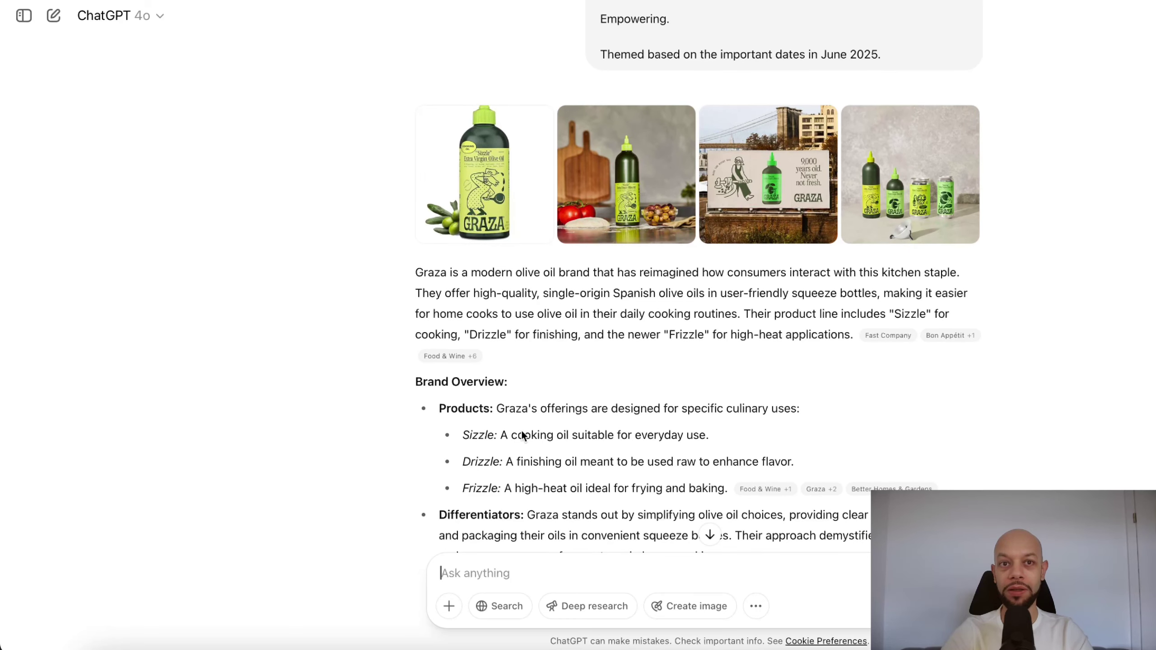
scroll(553, 431, down, 2)
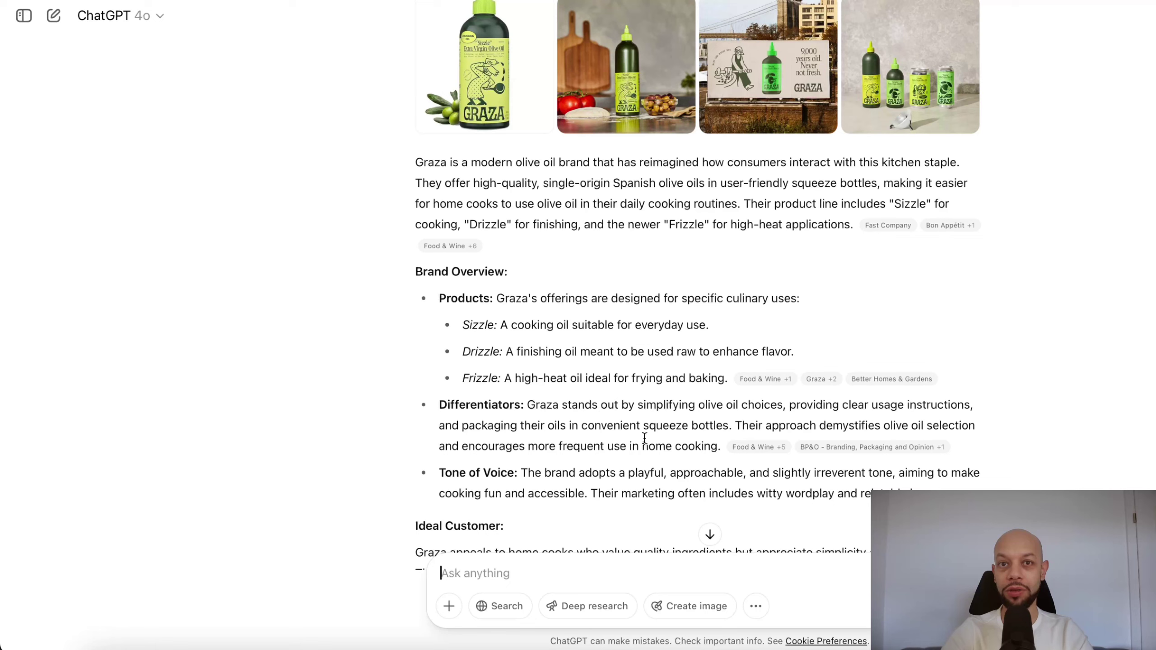
scroll(619, 437, down, 2)
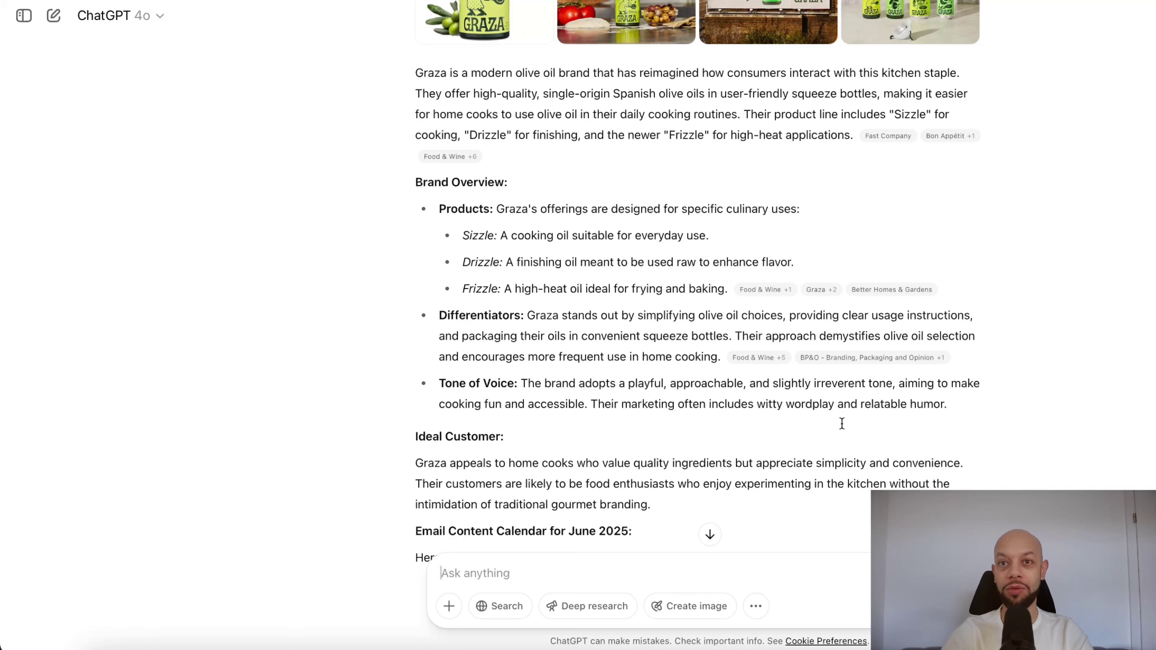
scroll(609, 414, down, 2)
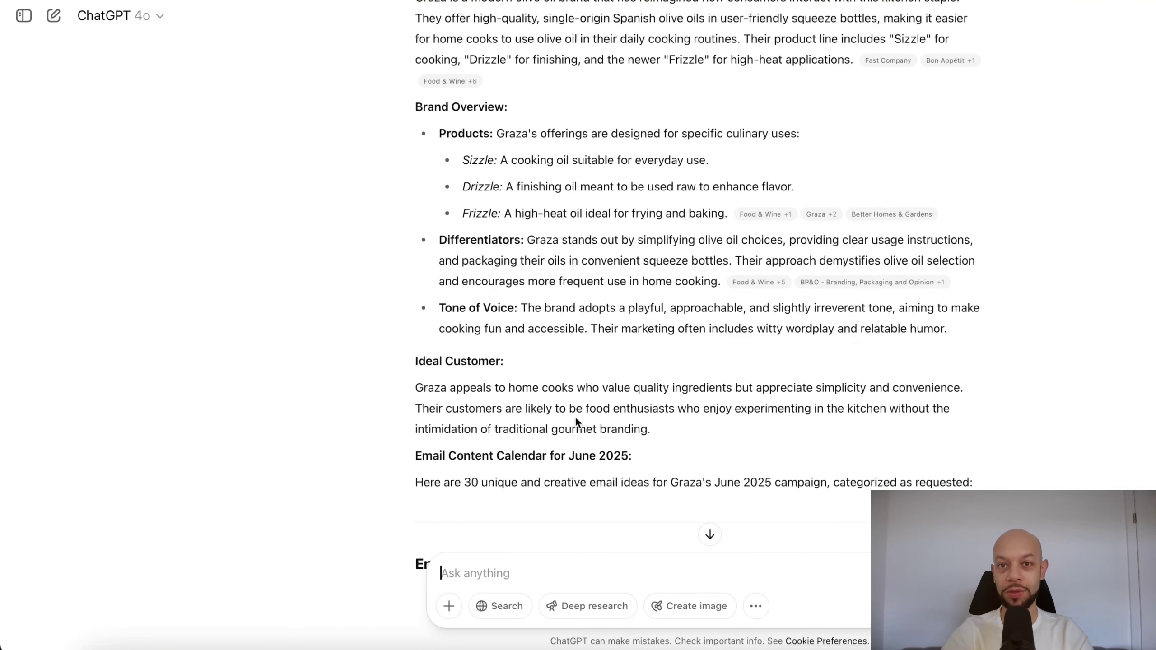
scroll(576, 351, up, 2)
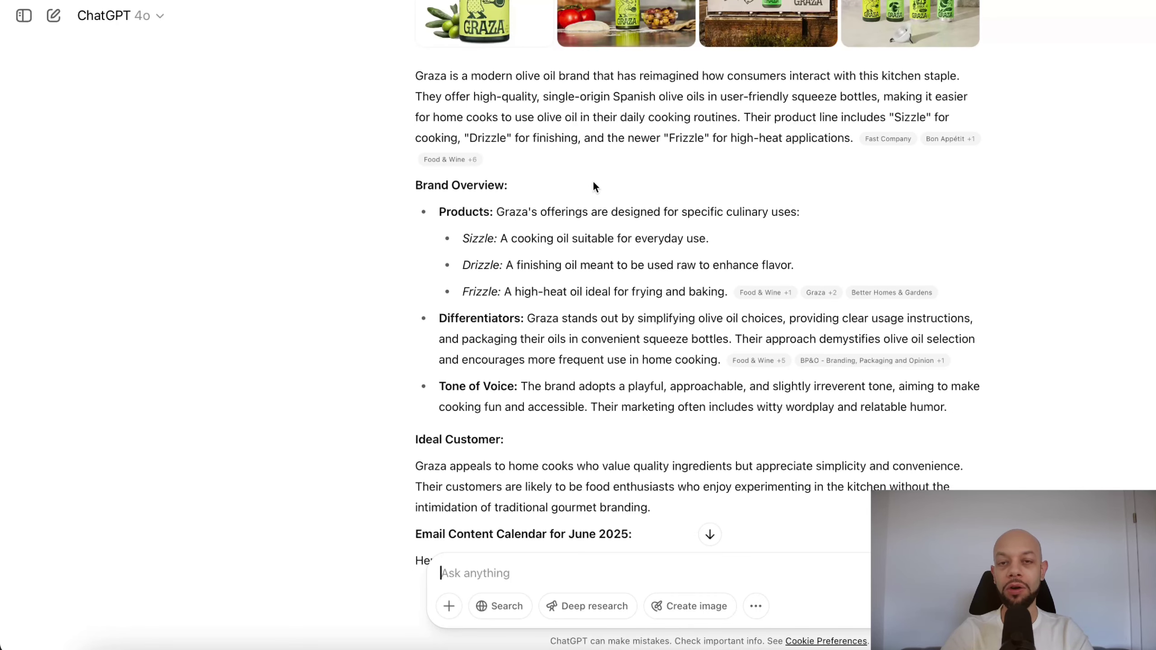
scroll(592, 182, up, 1)
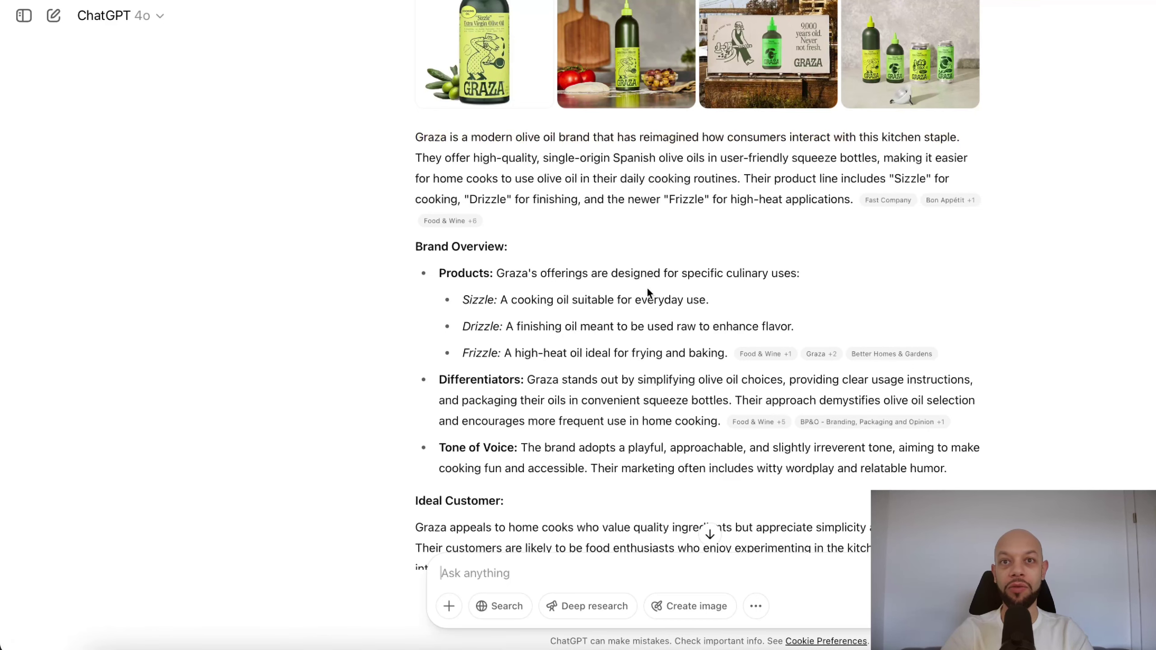
scroll(598, 401, down, 3)
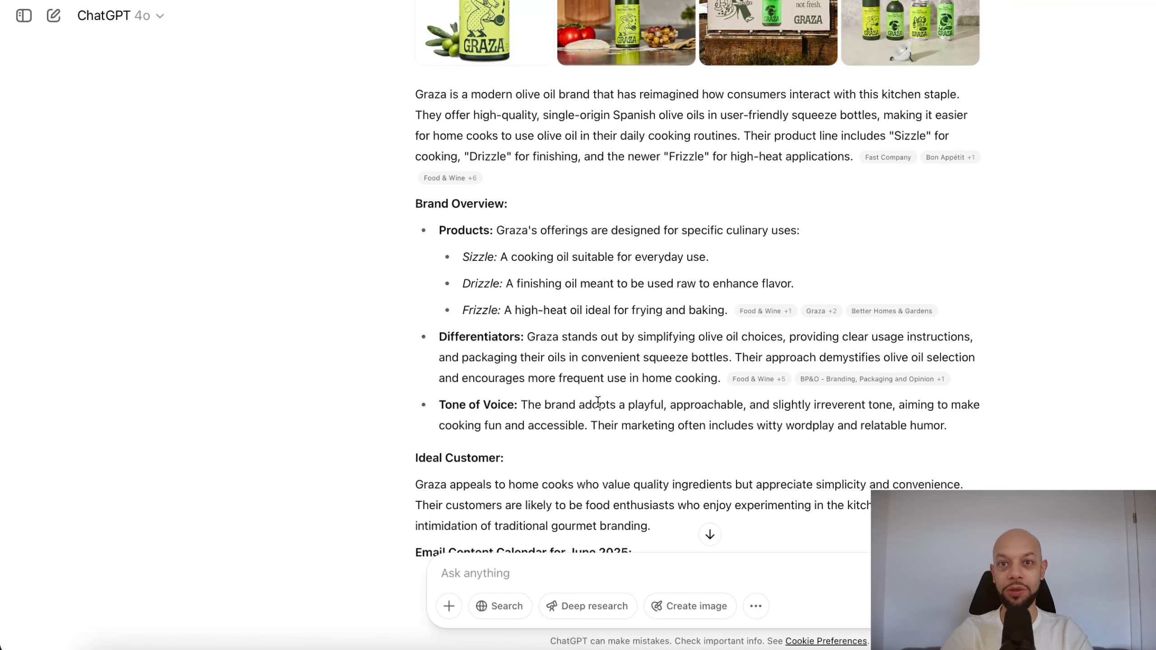
scroll(597, 400, down, 2)
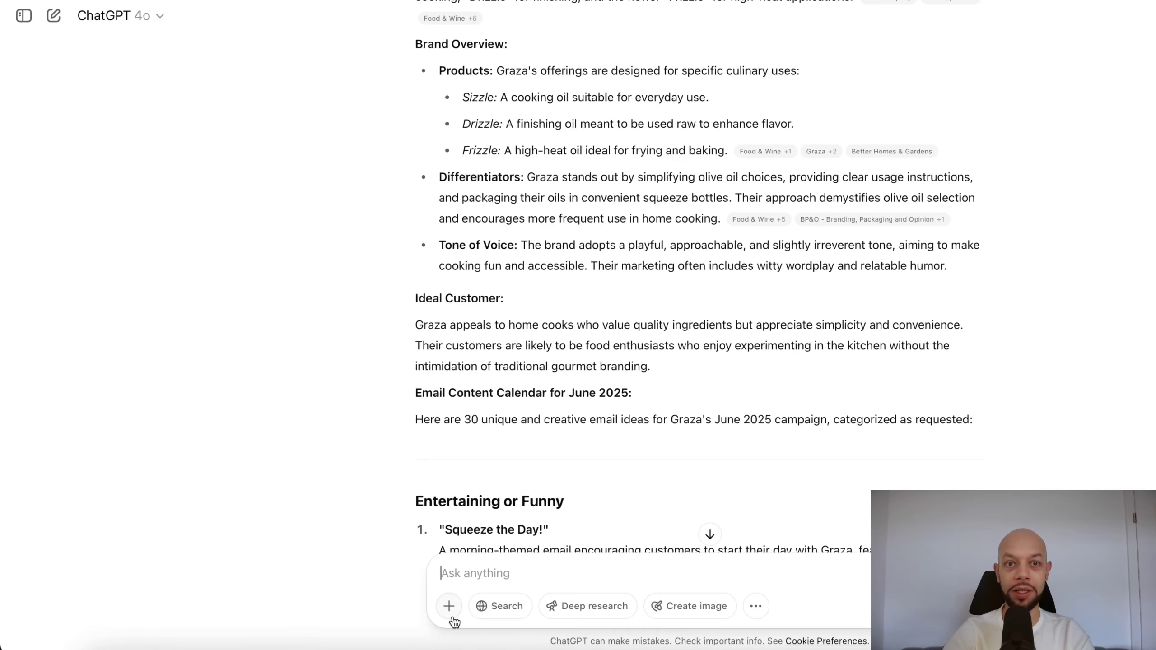
click(449, 606)
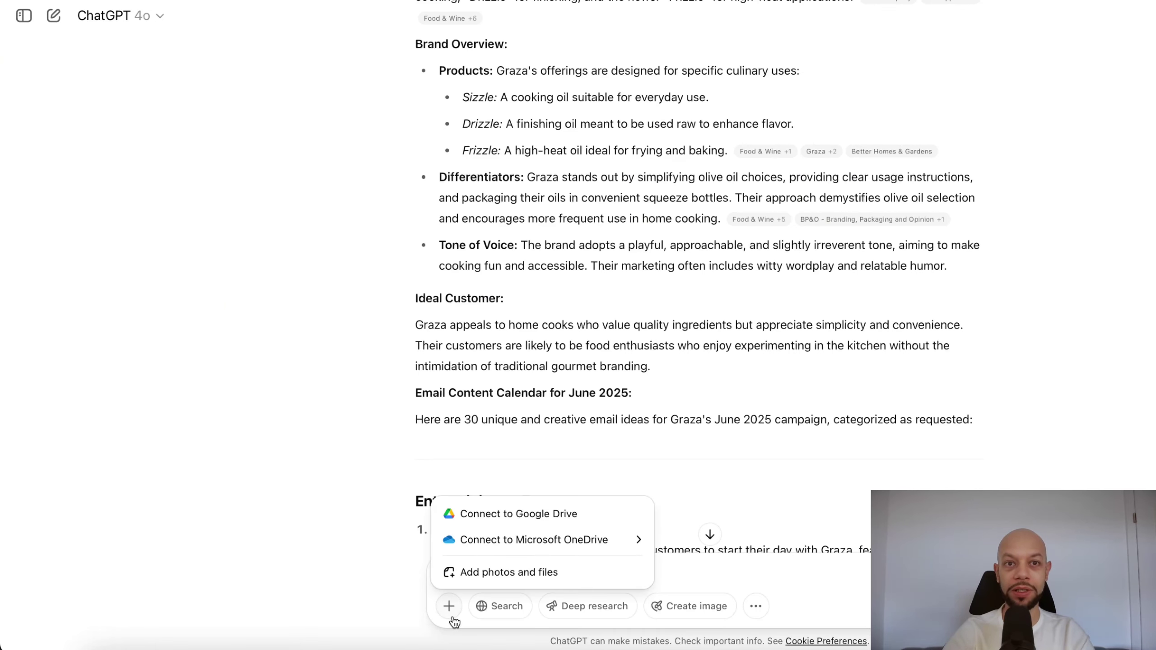
click(444, 335)
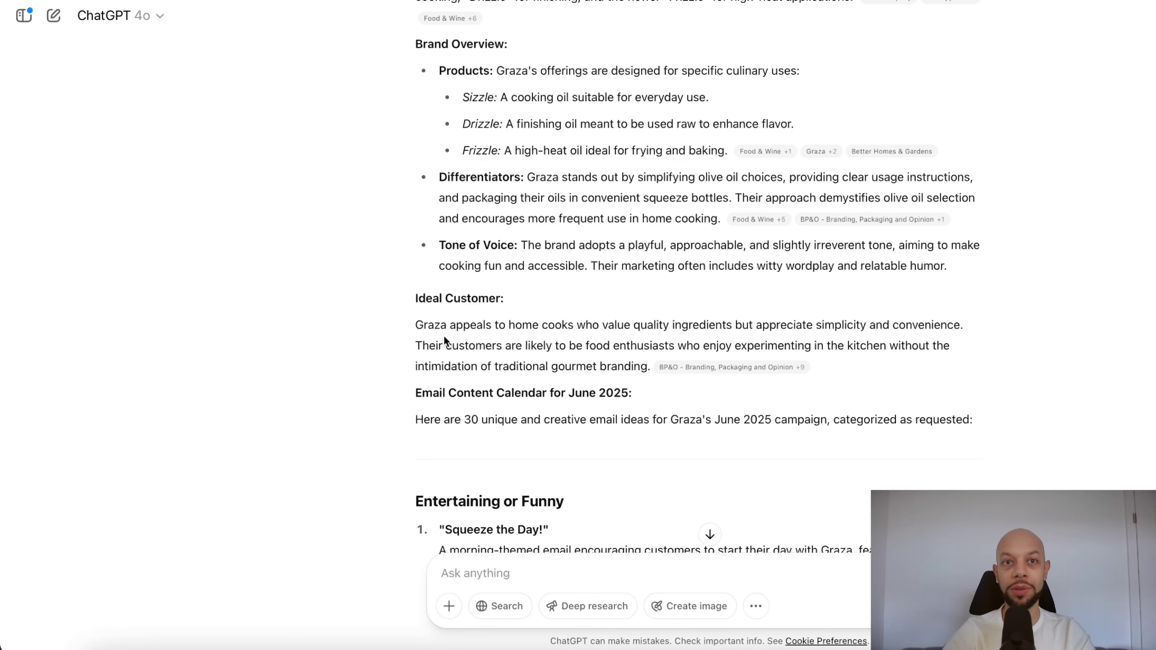
- Examine the Entertaining or Funny category and highlight its first email idea, "Squeeze the Day!", with its description
scroll(474, 348, down, 5)
scroll(474, 349, down, 1)
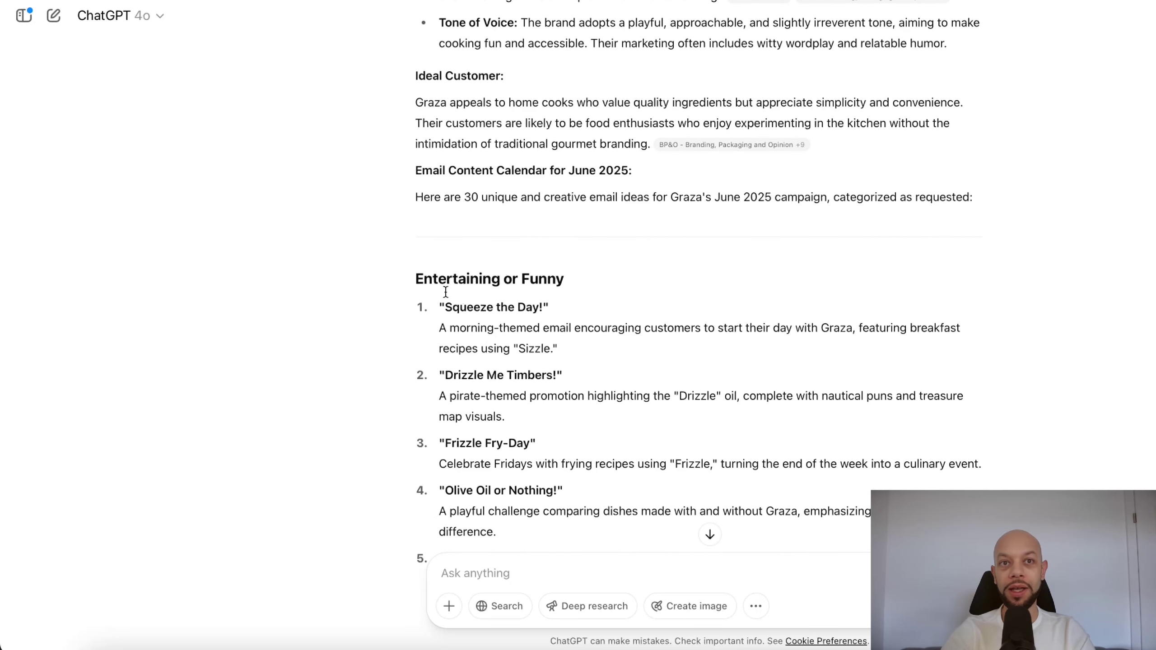
triple_click(599, 272)
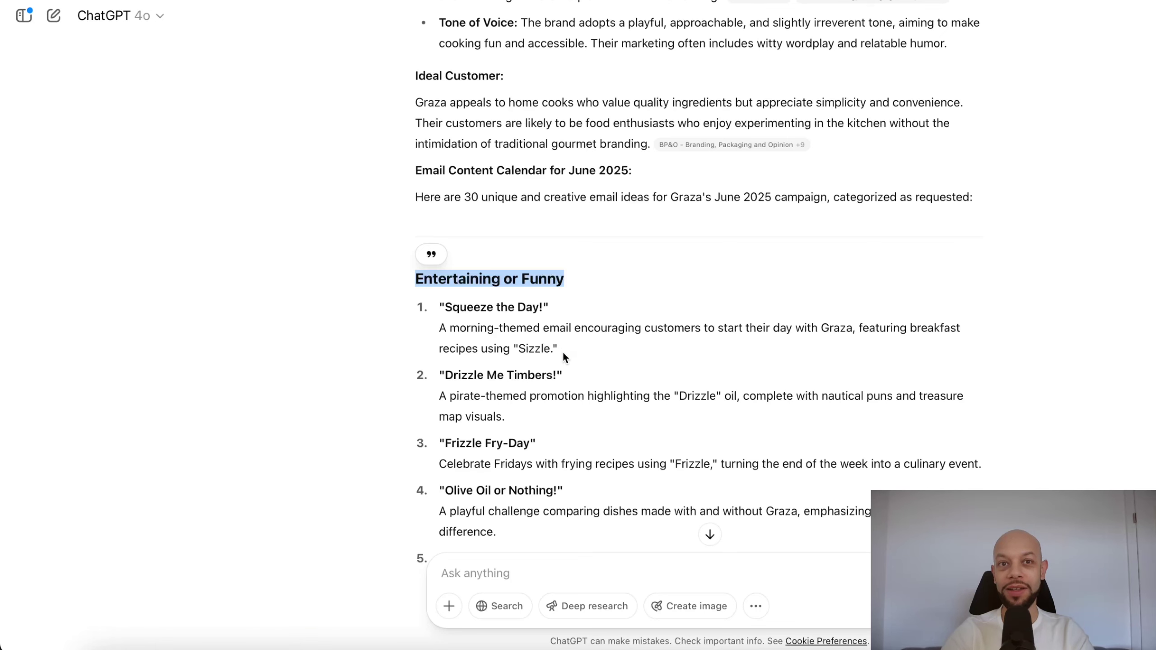
drag(563, 355, 421, 321)
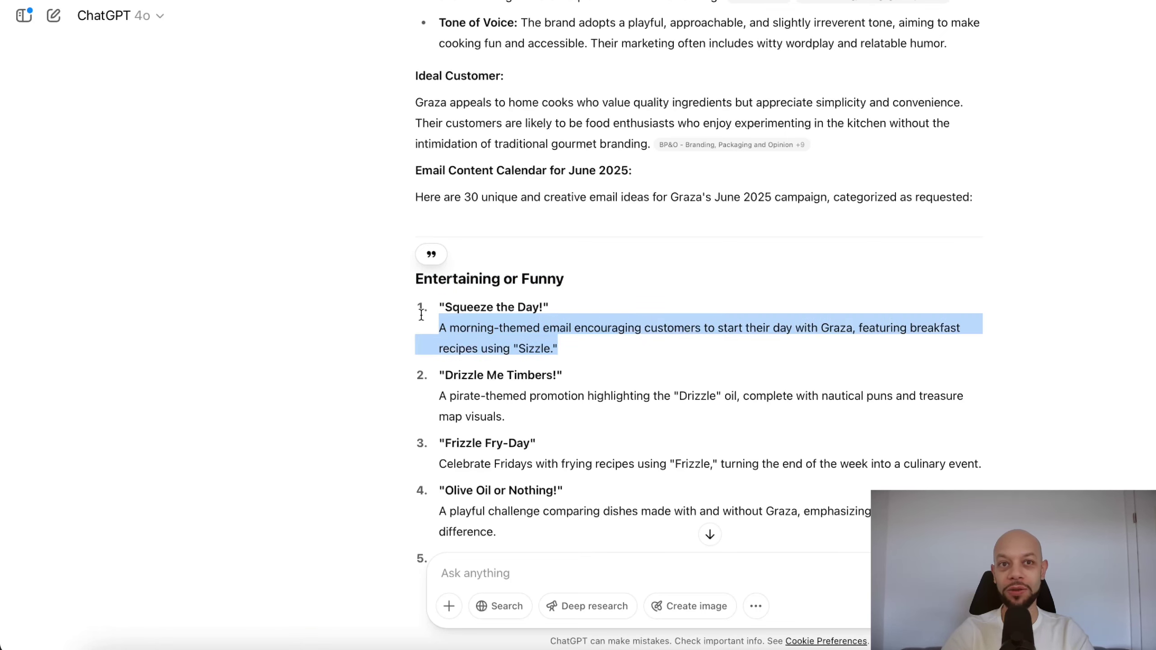
click(497, 322)
triple_click(571, 346)
click(573, 344)
drag(560, 348, 405, 310)
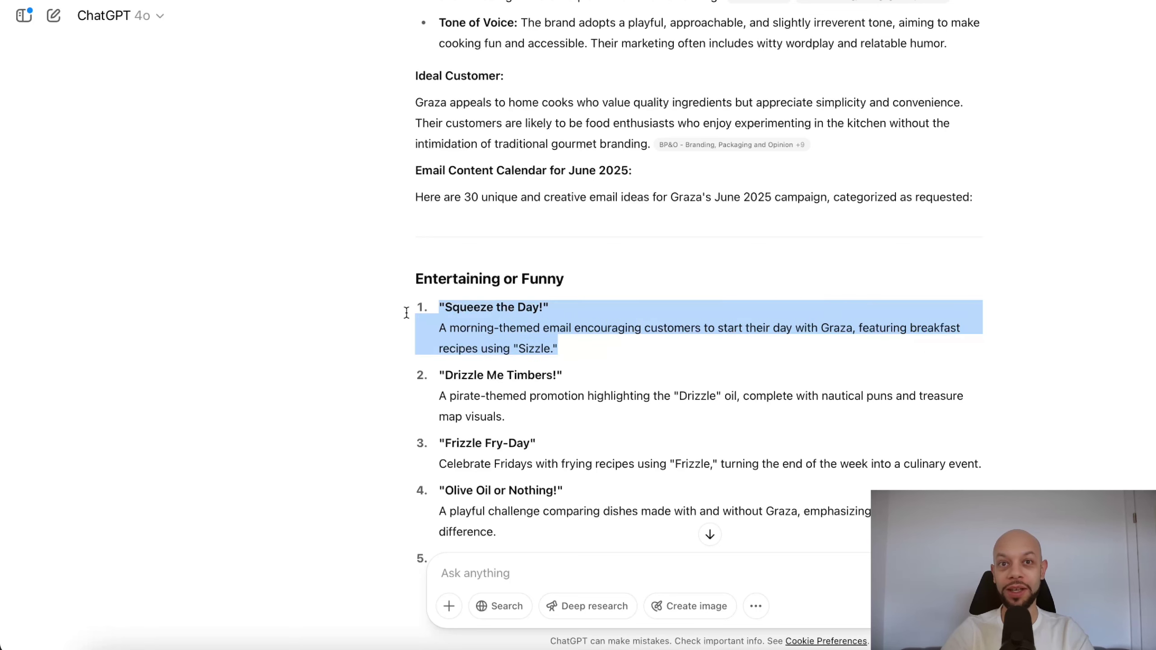
click(580, 349)
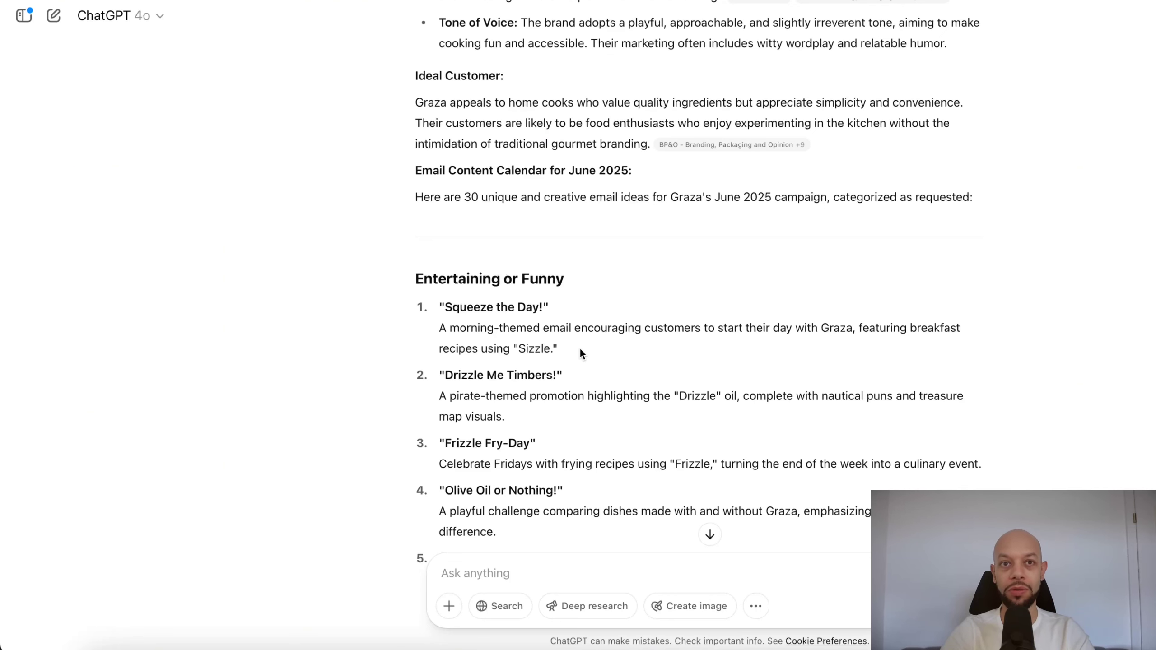
- Review the "Drizzle Me Timbers!", "Frizzle Fry-Day" and "Olive Oil or Nothing!" ideas, highlighting their text while reading
scroll(576, 349, down, 1)
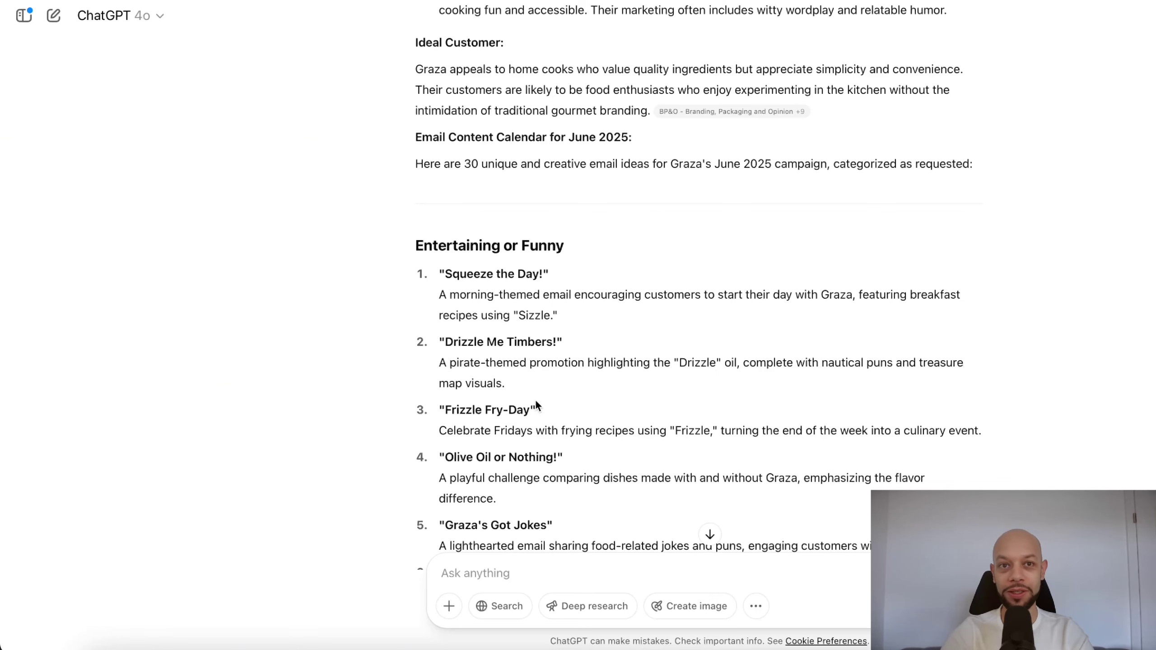
scroll(535, 402, down, 1)
drag(524, 358, 432, 304)
click(527, 364)
scroll(572, 382, down, 1)
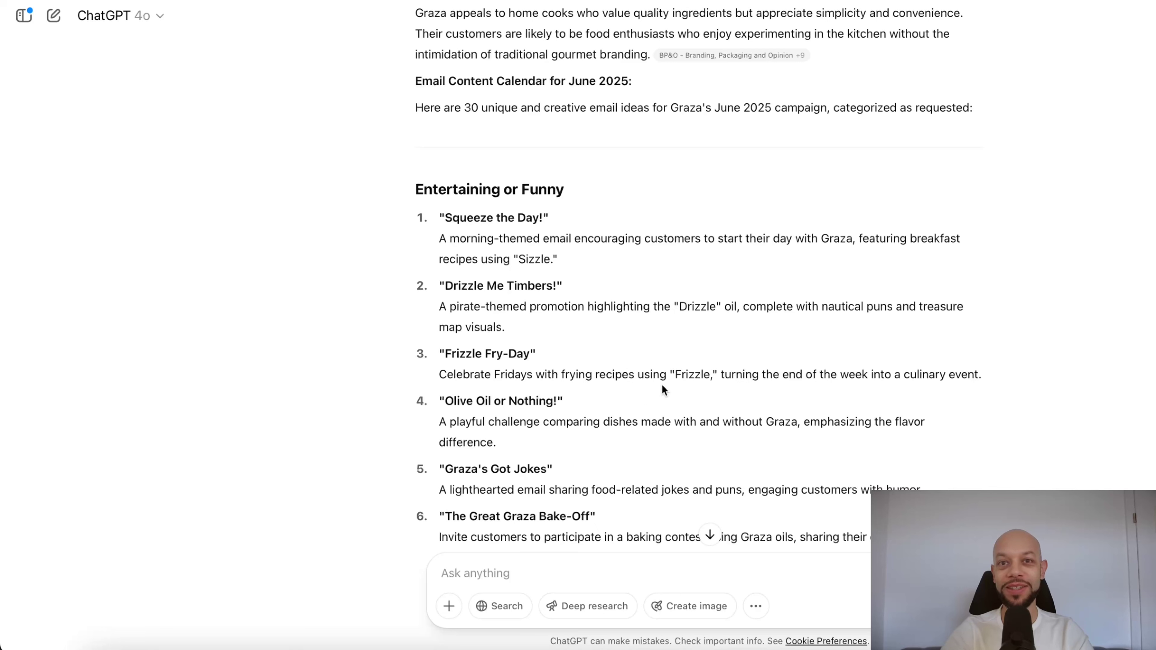
drag(721, 374, 541, 364)
click(599, 378)
scroll(600, 378, down, 3)
drag(518, 384, 479, 349)
click(569, 364)
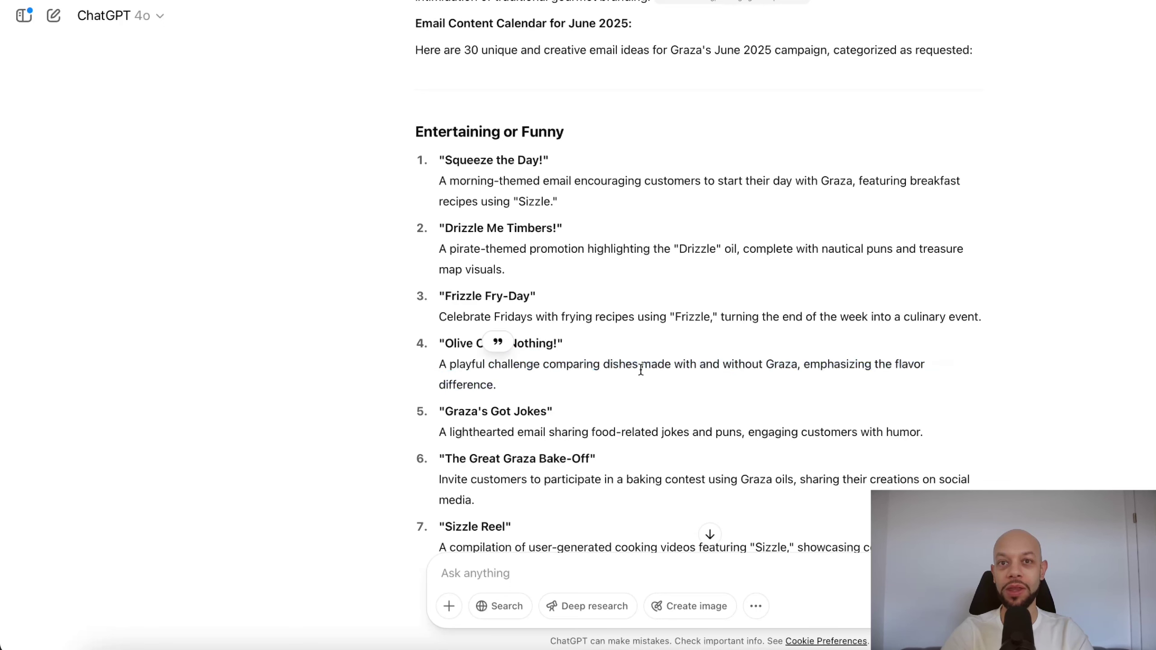
- Review the "Graza's Got Jokes" and "The Great Graza Bake-Off" ideas, highlighting their titles and descriptions
scroll(649, 372, down, 2)
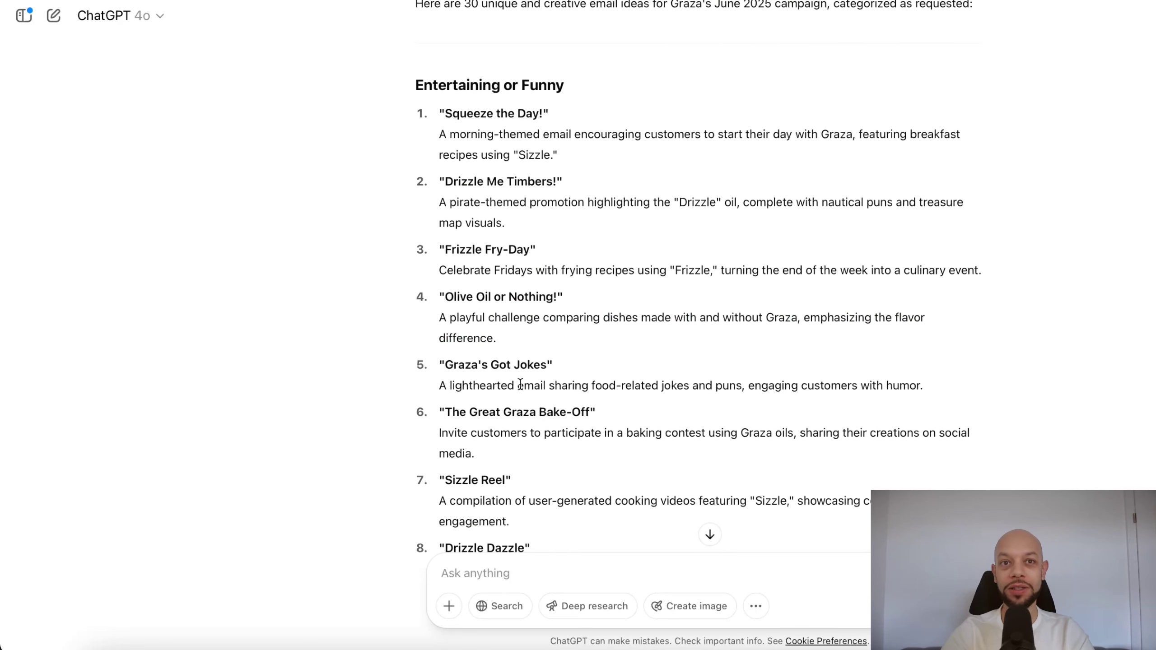
drag(486, 368, 979, 387)
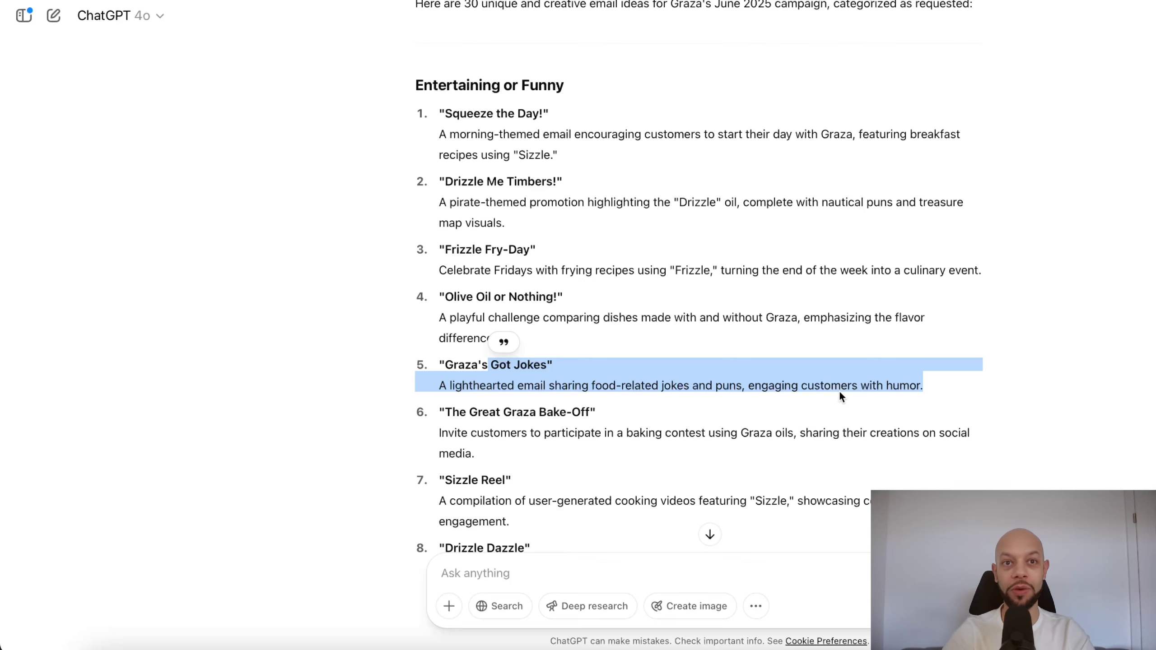
scroll(832, 394, down, 2)
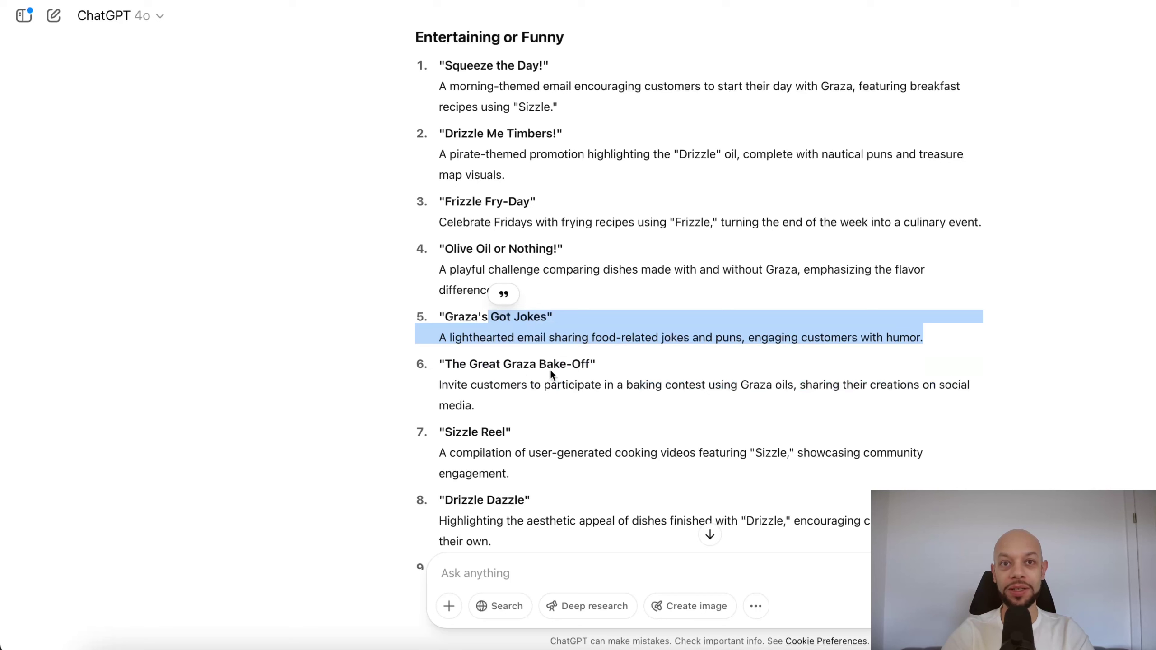
triple_click(516, 363)
click(487, 399)
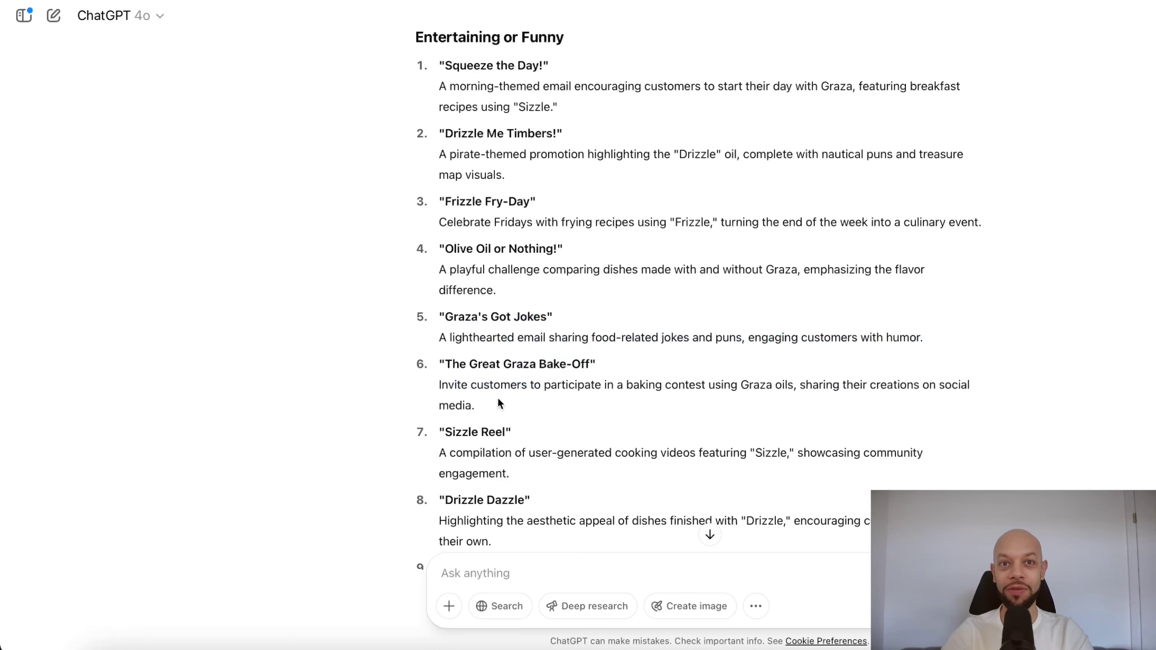
drag(541, 407, 401, 359)
click(497, 389)
triple_click(506, 395)
click(596, 402)
- Look through the remaining Entertaining or Funny ideas, from "Sizzle Reel" to "Olive Oil Olympics", highlighting the last three
scroll(661, 407, down, 2)
scroll(661, 411, down, 2)
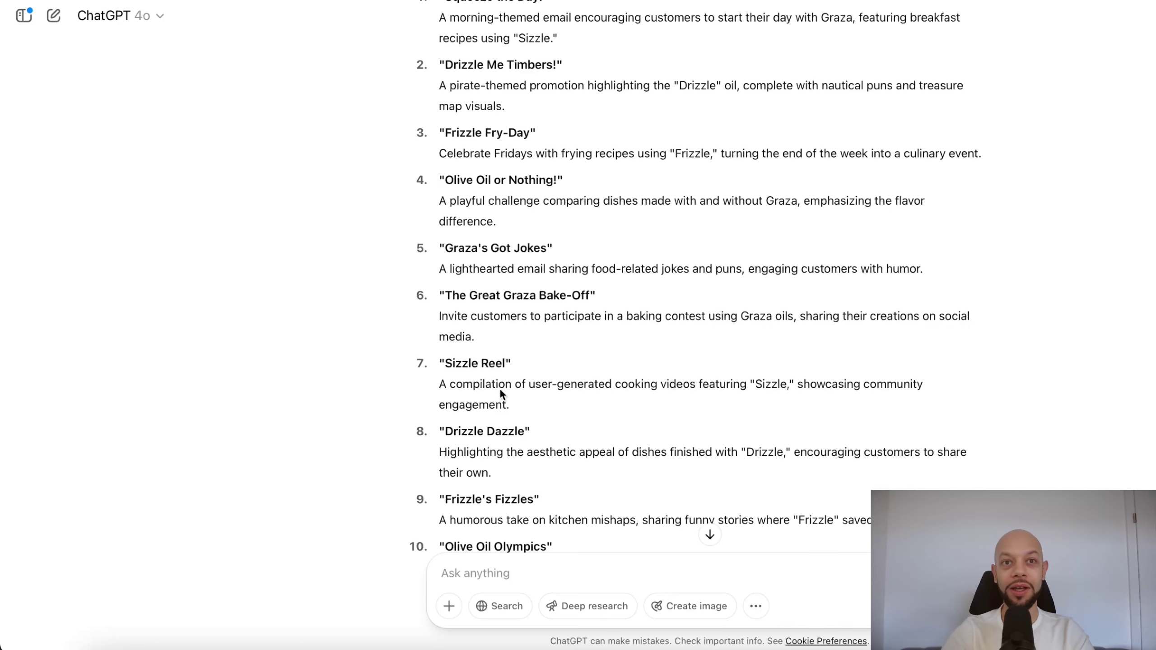
scroll(571, 416, down, 2)
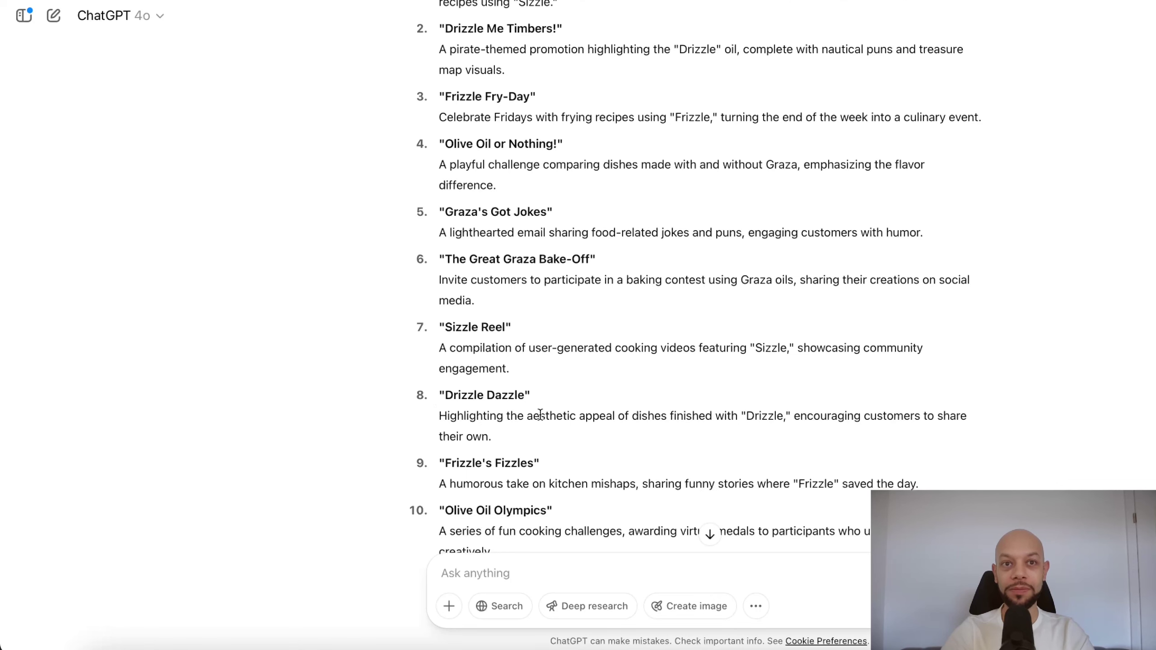
scroll(587, 405, down, 8)
scroll(587, 406, down, 3)
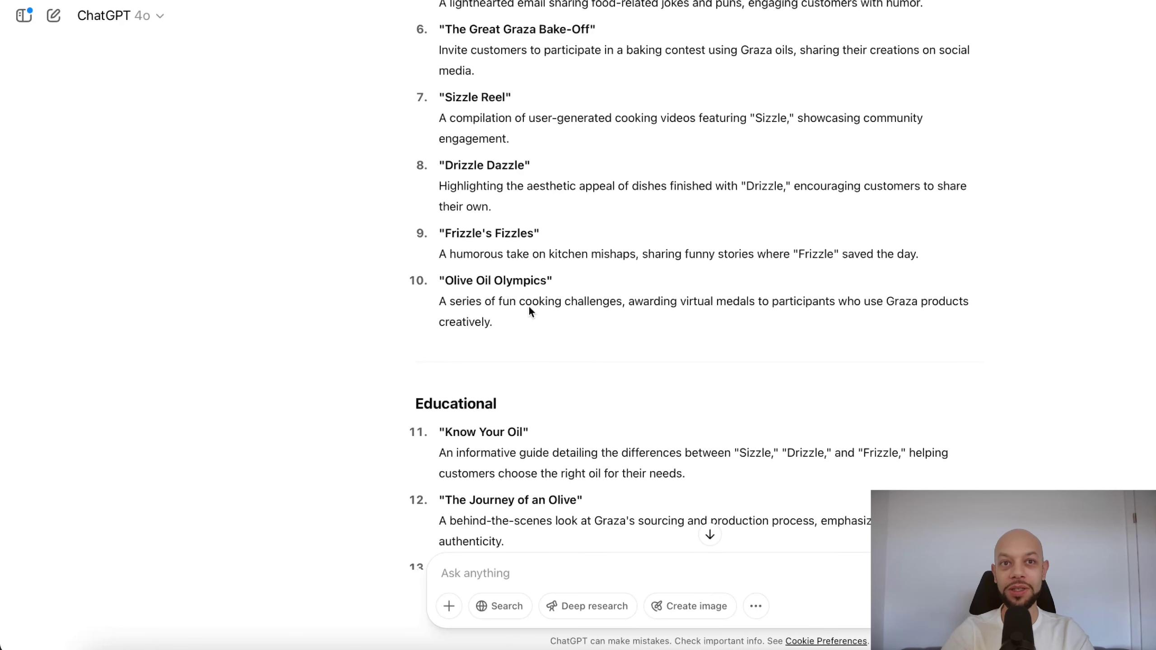
drag(501, 320, 372, 181)
click(506, 281)
- Examine the Educational ideas "Know Your Oil" and "The Journey of an Olive", highlighting their text
scroll(564, 307, down, 6)
drag(436, 272, 527, 298)
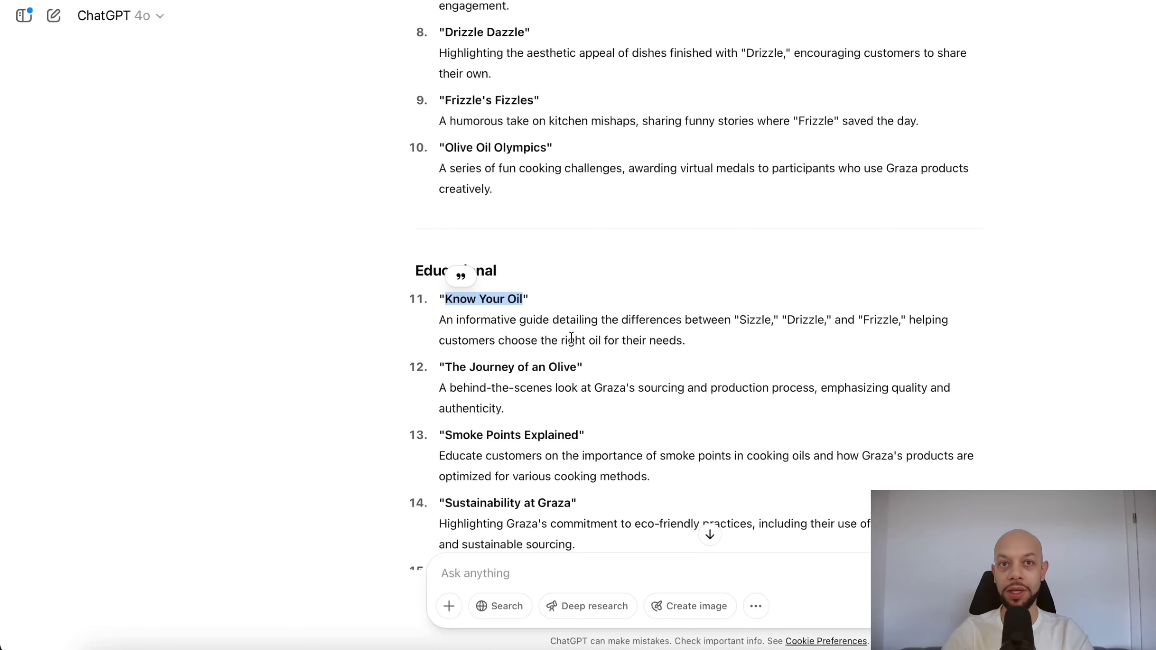
triple_click(591, 339)
click(566, 331)
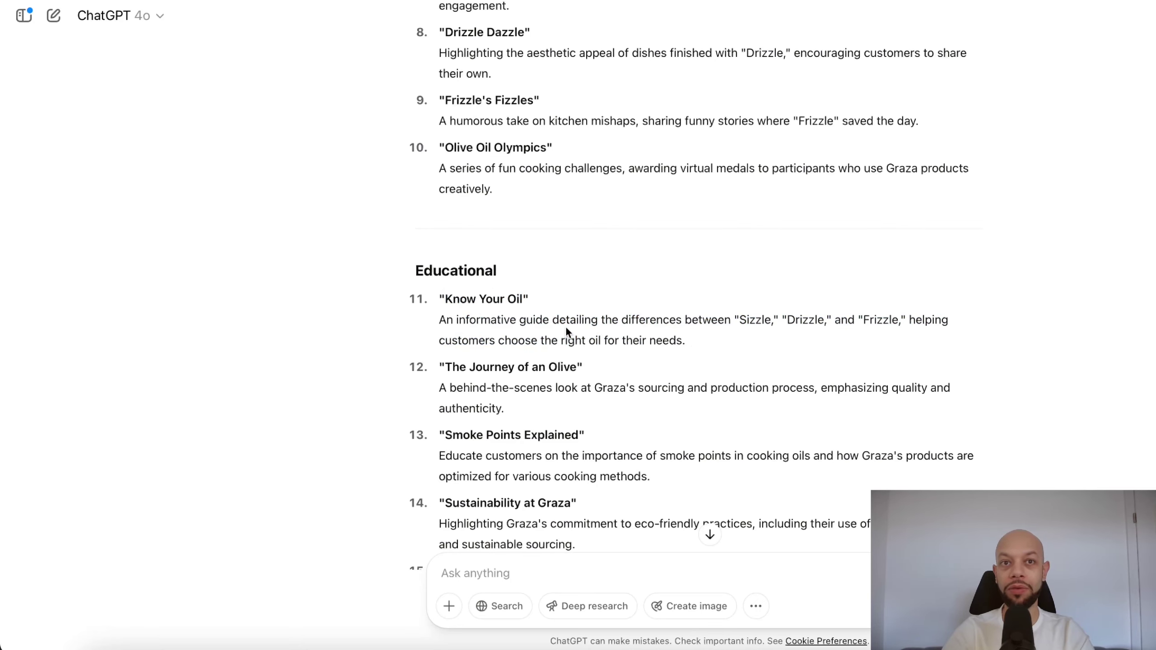
scroll(573, 334, down, 1)
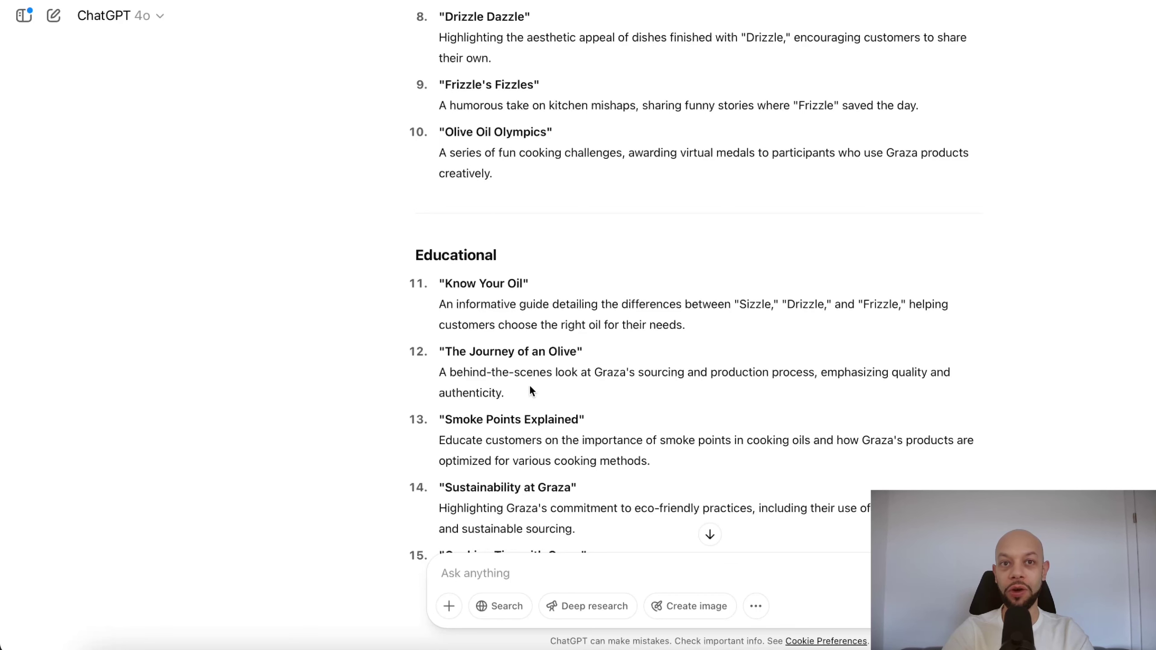
drag(504, 392, 438, 356)
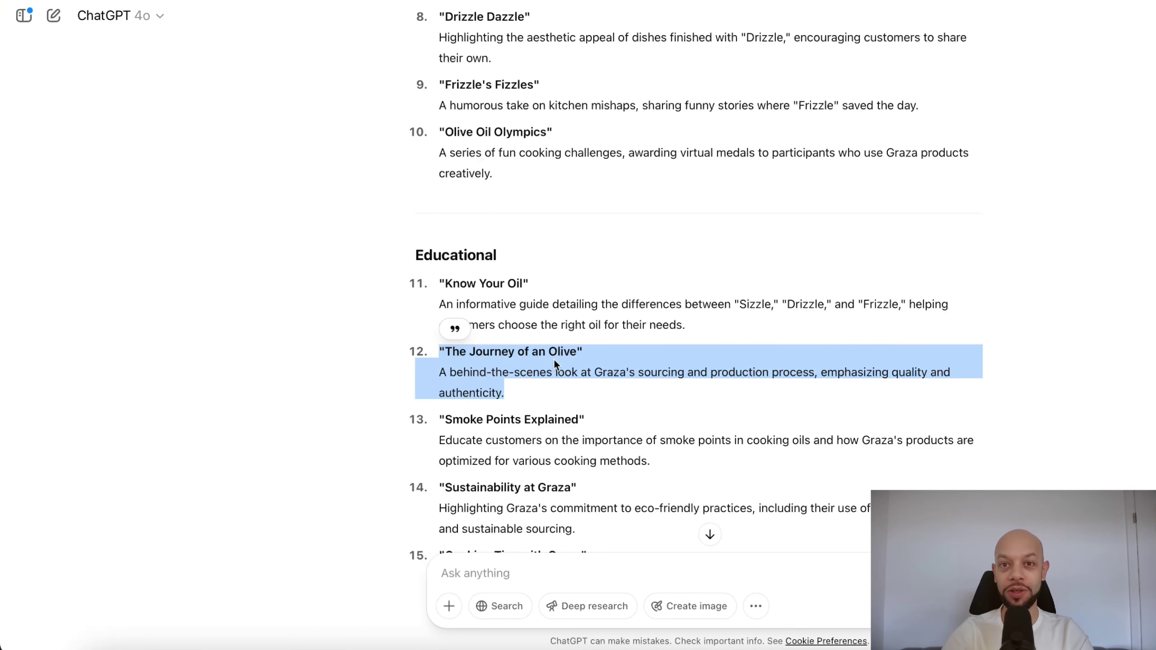
- Review the Educational ideas from "The Journey of an Olive" to "Sustainability at Graza", highlighting the first and last of them
click(517, 393)
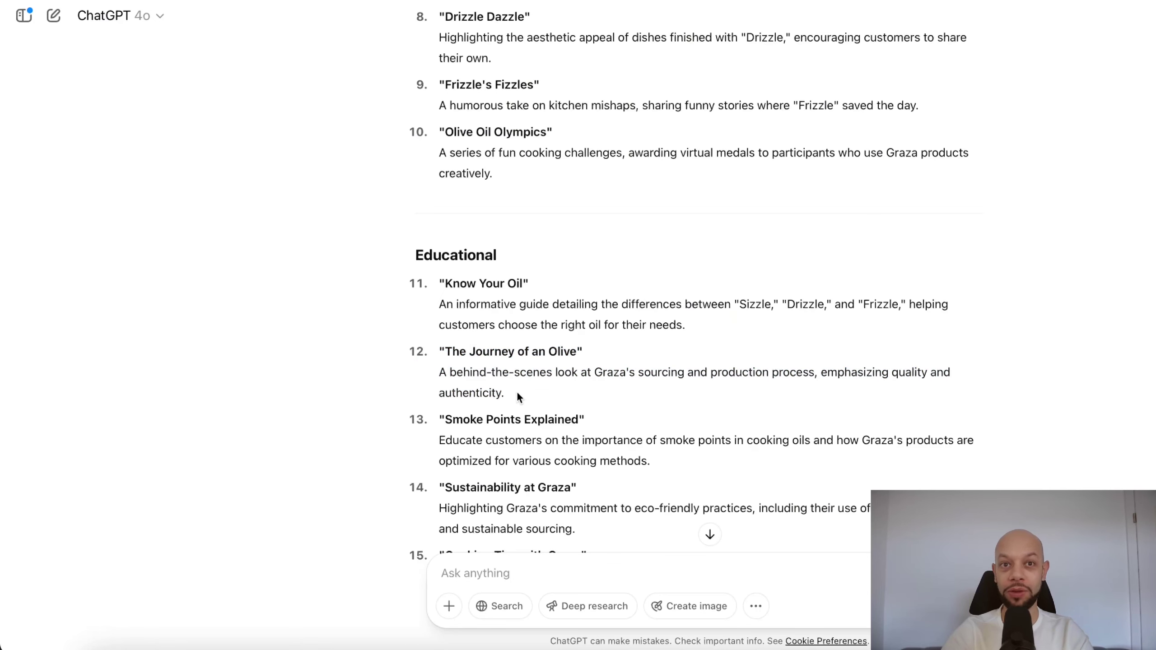
drag(518, 394, 405, 344)
click(531, 395)
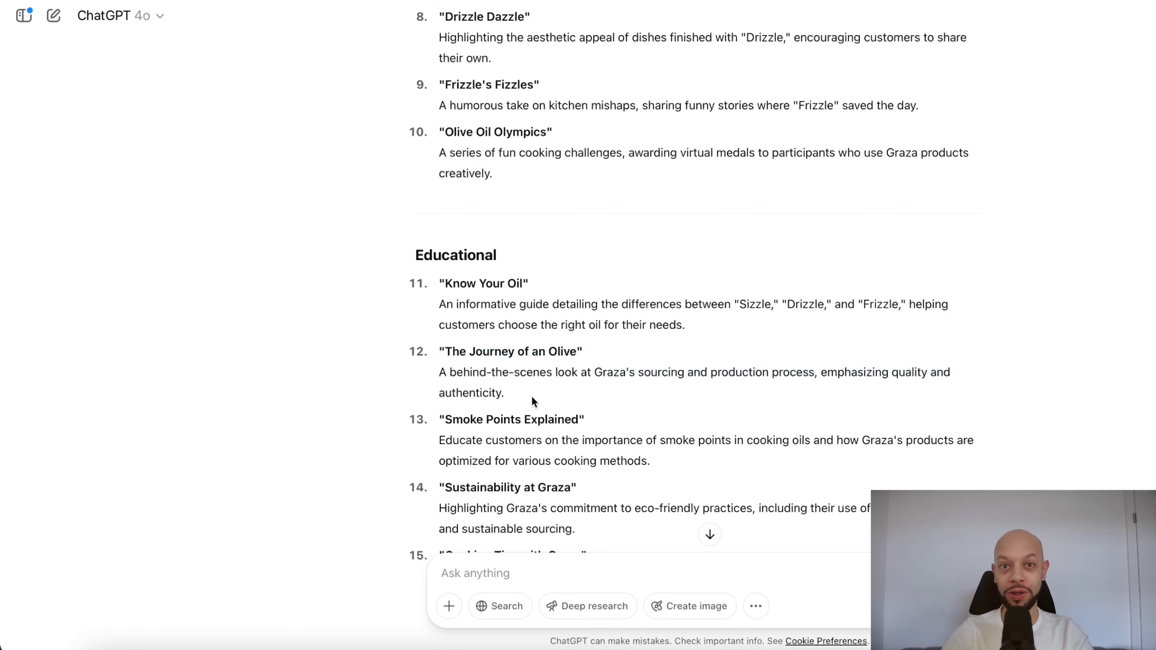
scroll(531, 393, down, 2)
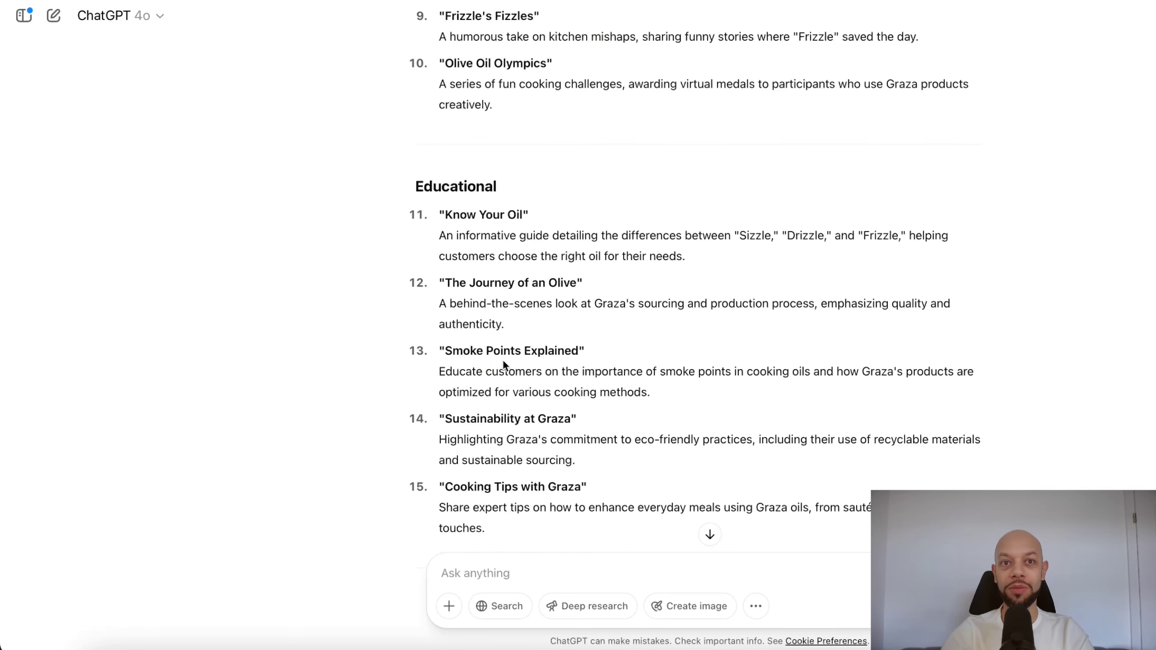
scroll(587, 364, down, 1)
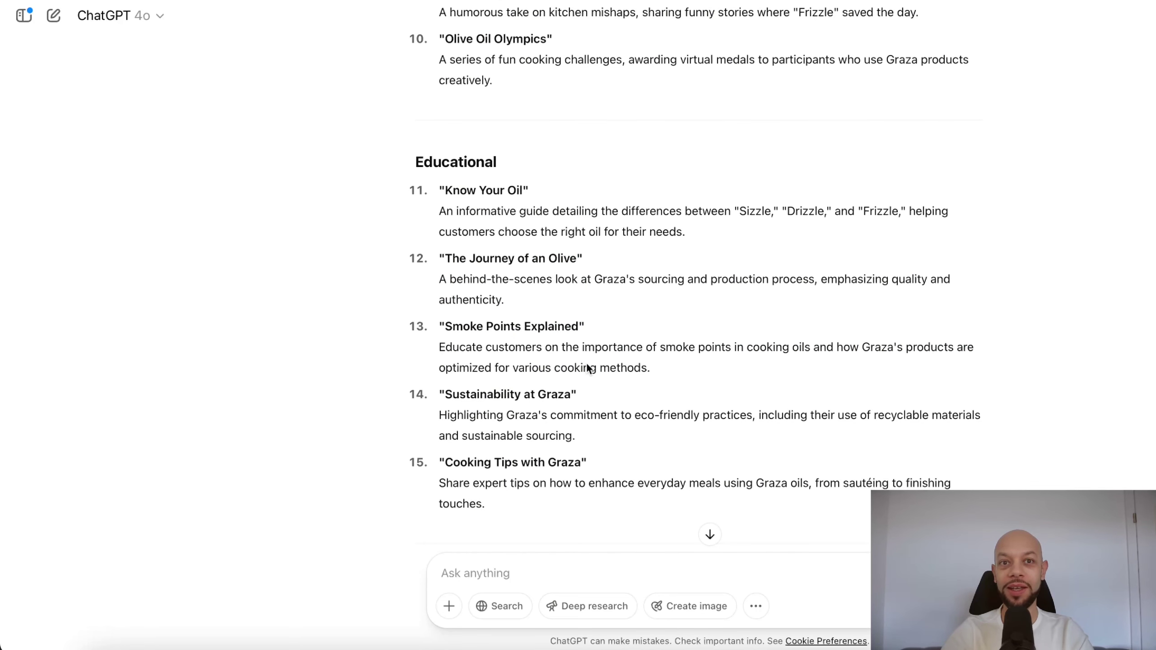
drag(583, 434, 421, 395)
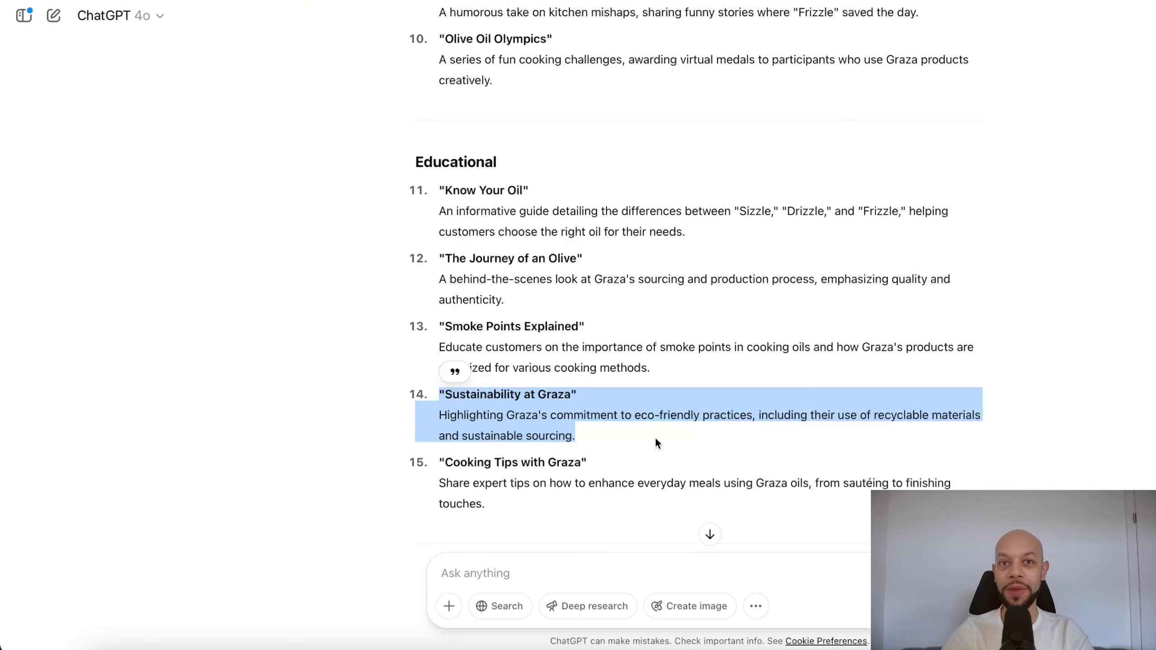
click(613, 433)
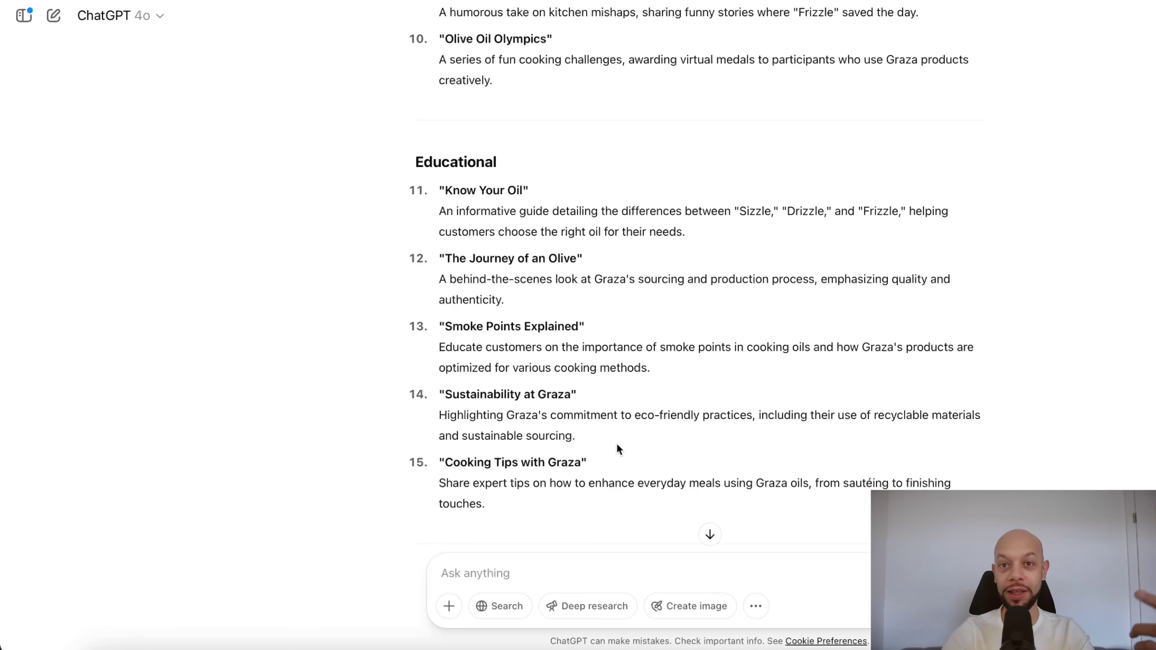
- Read on from "Cooking Tips with Graza" to the Engaging idea "Recipe of the Week", highlighting the latter's title and description
scroll(593, 437, down, 2)
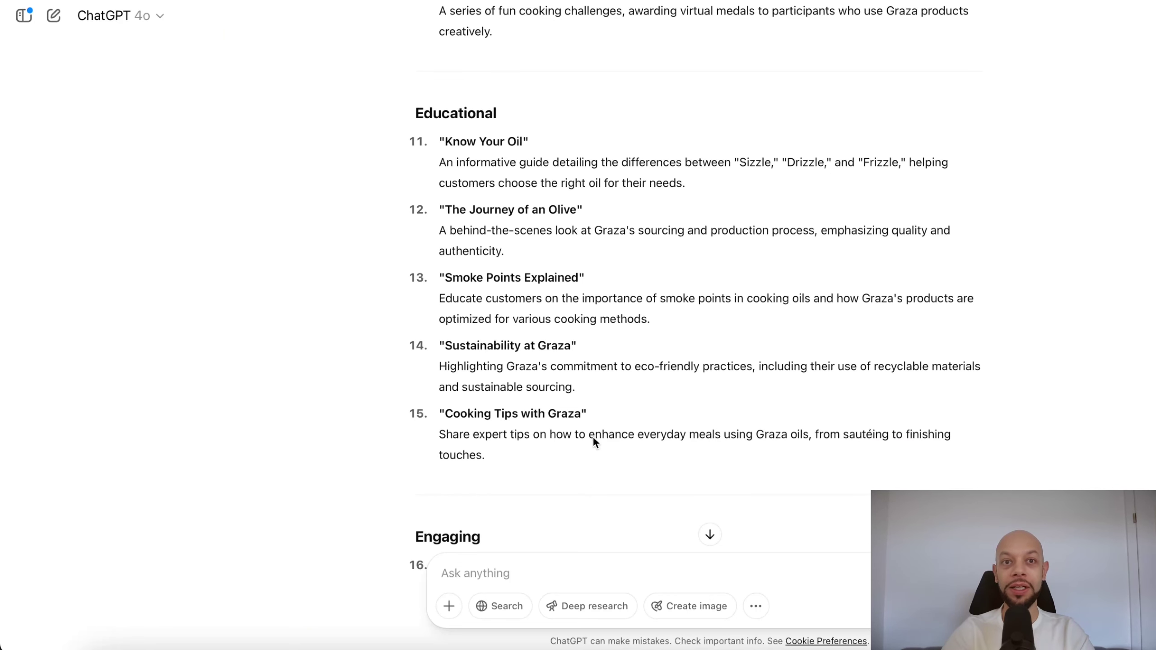
scroll(454, 379, down, 8)
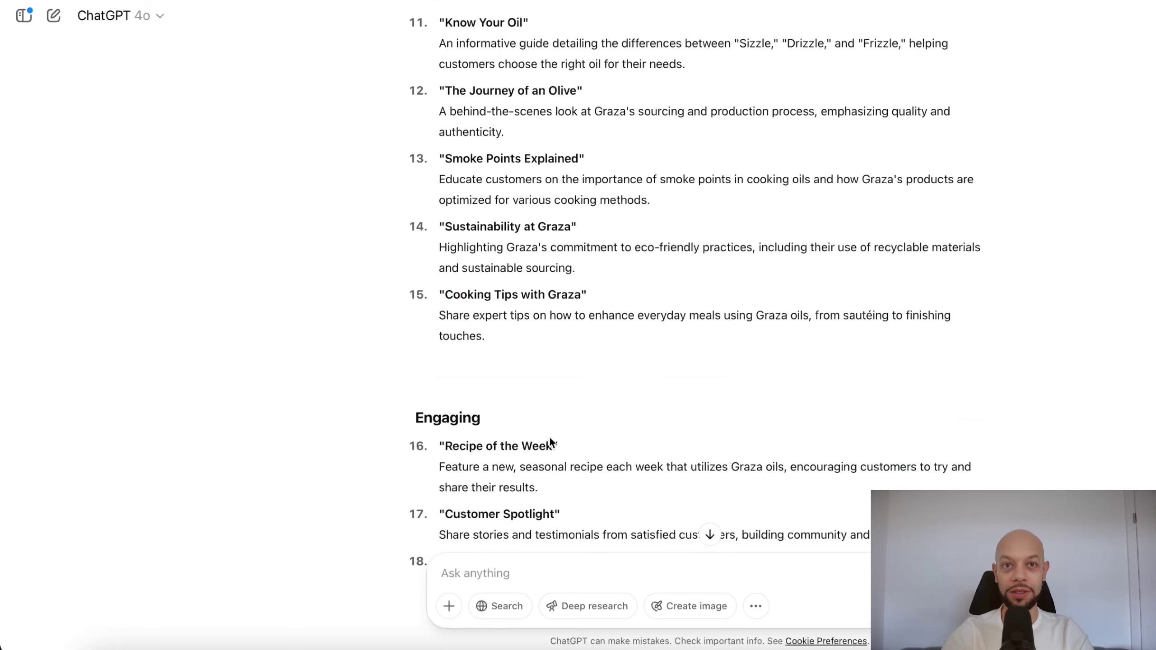
drag(415, 297, 440, 316)
click(468, 326)
click(556, 363)
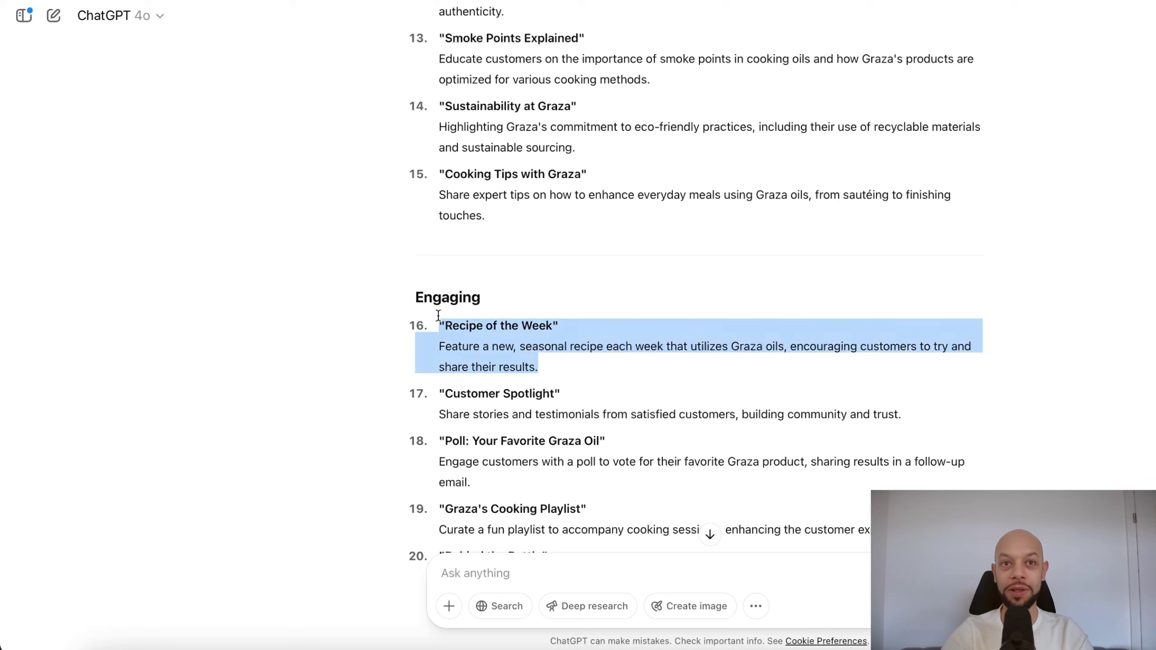
click(600, 355)
scroll(613, 373, down, 2)
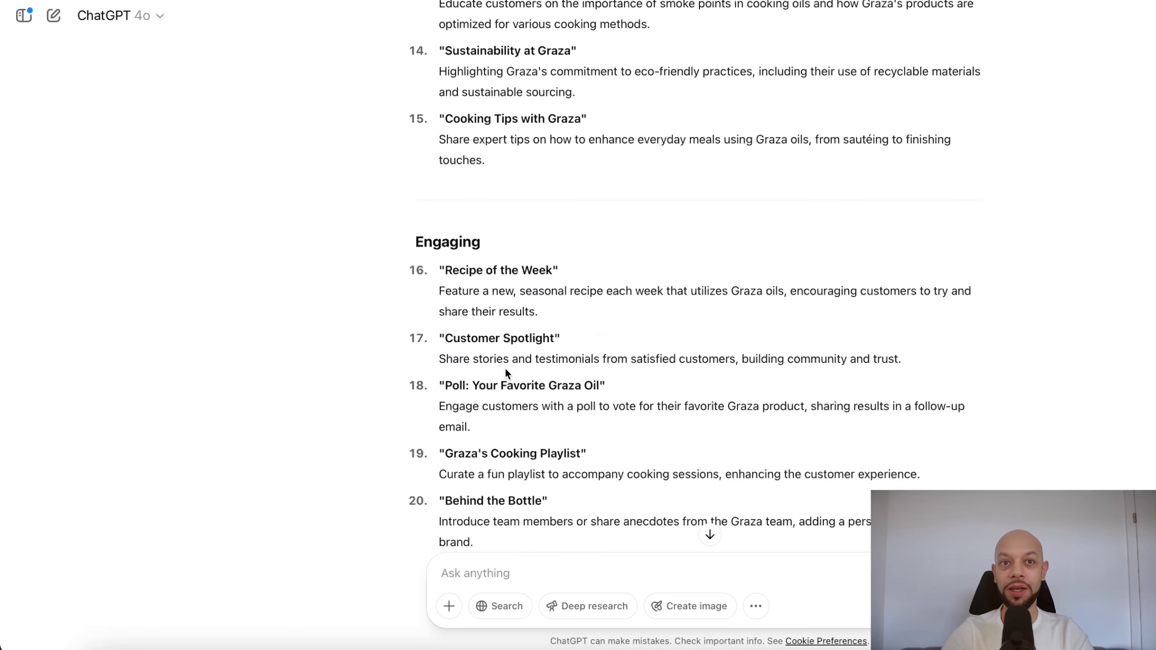
- Review the "Customer Spotlight", "Poll: Your Favorite Graza Oil" and "Graza's Cooking Playlist" ideas, highlighting parts of their text
drag(494, 339, 697, 363)
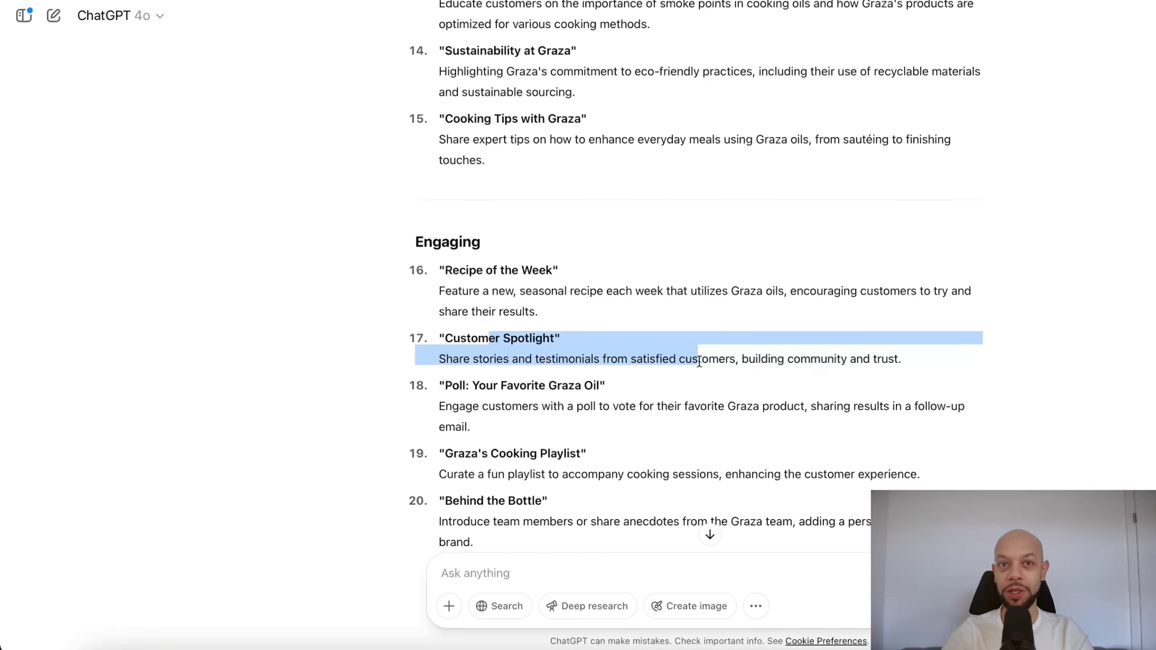
click(696, 363)
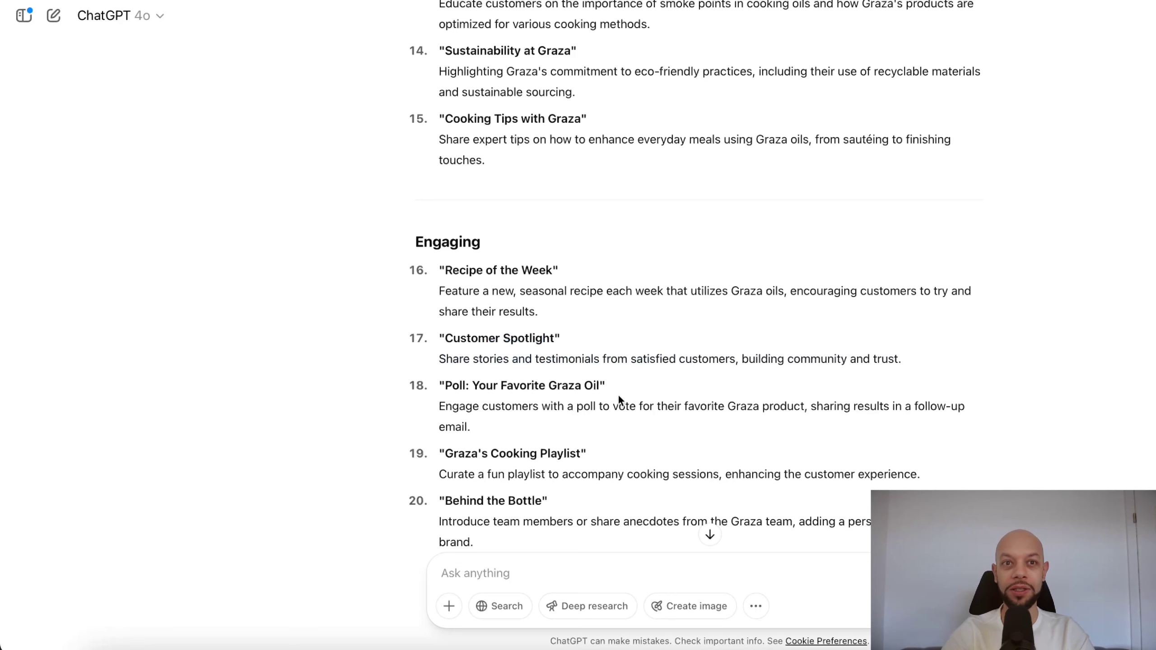
drag(522, 382, 539, 409)
click(570, 433)
scroll(526, 423, down, 1)
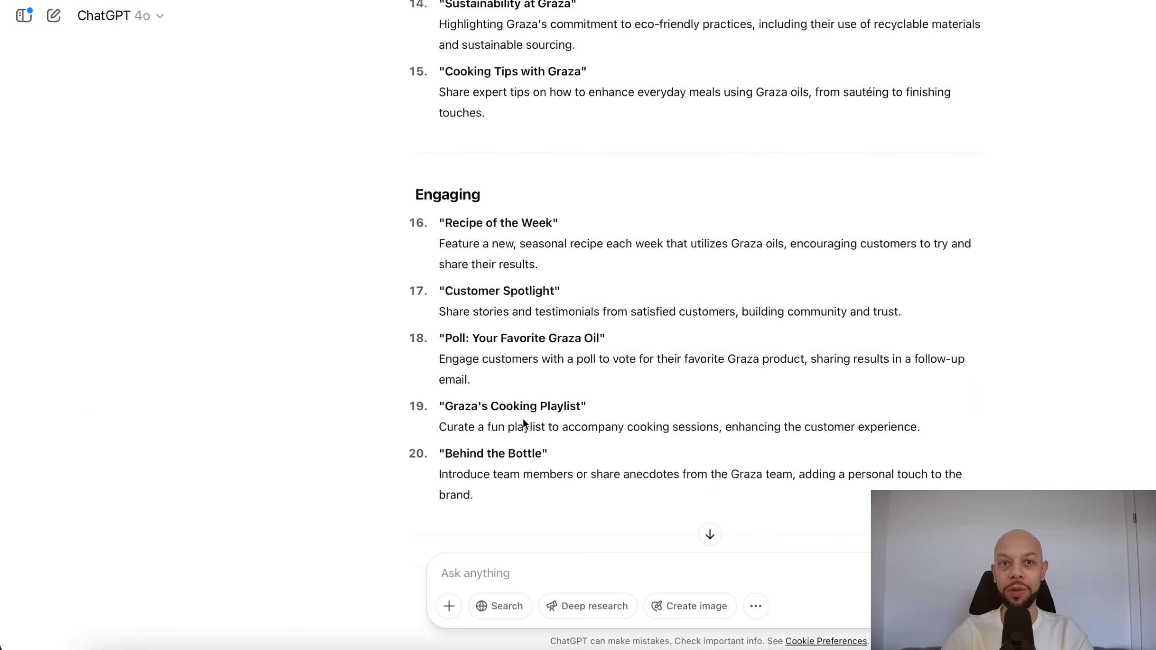
triple_click(582, 405)
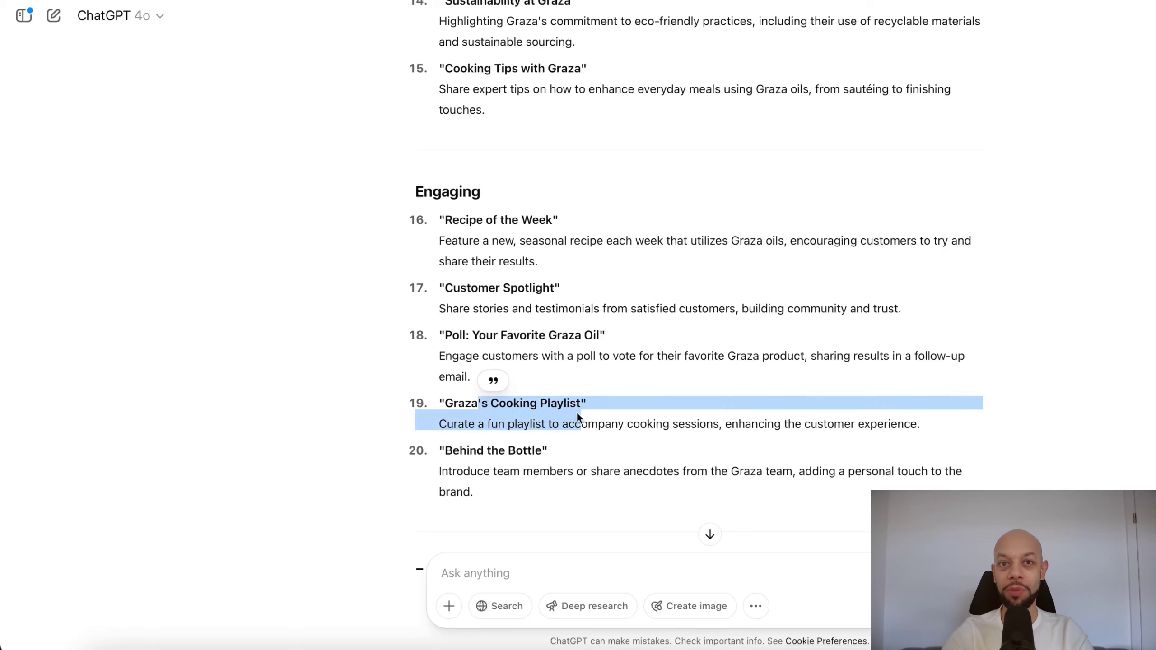
click(565, 422)
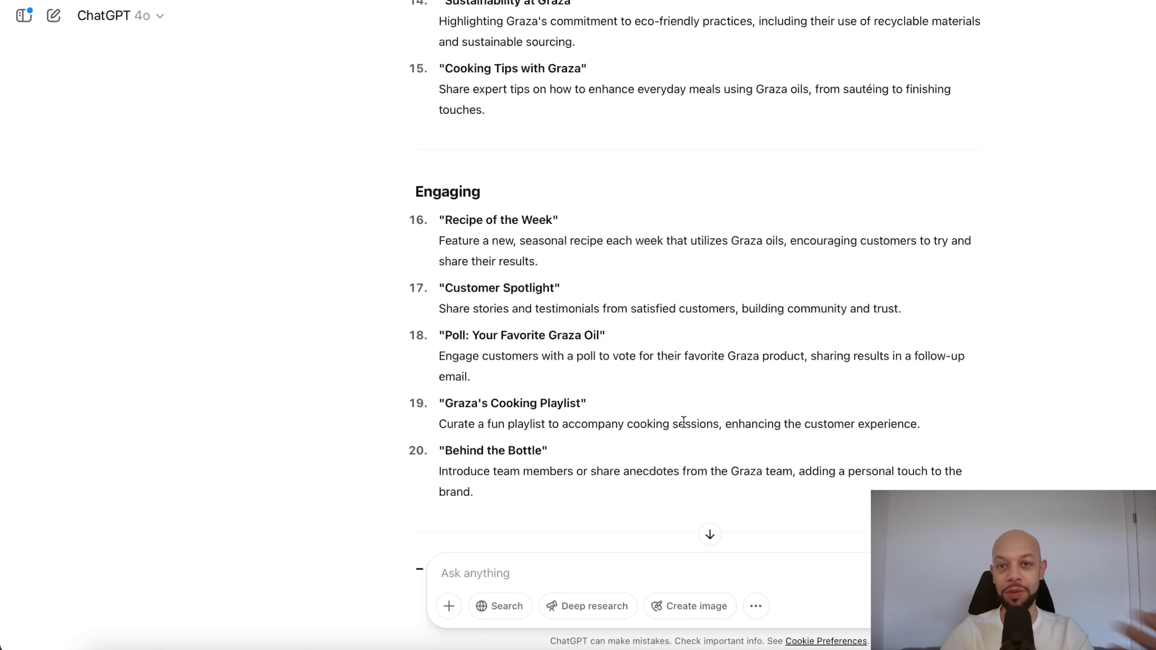
- Examine the last Engaging idea, "Behind the Bottle", highlighting its description
scroll(551, 409, down, 3)
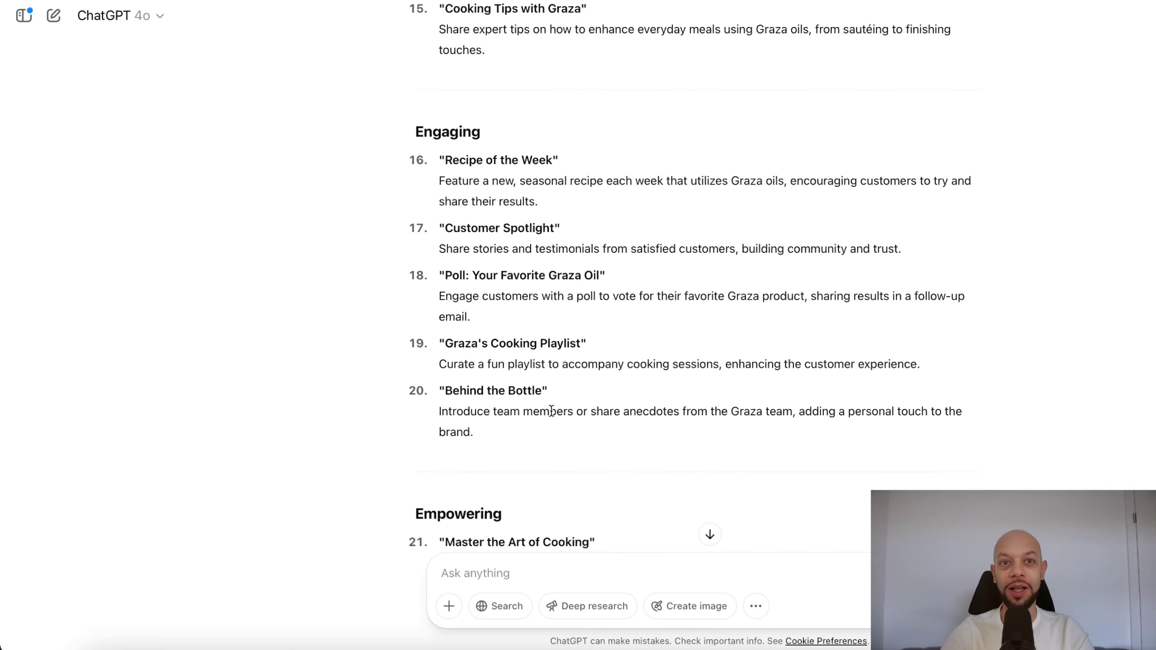
triple_click(482, 432)
click(548, 433)
- Review the Empowering ideas, highlighting text in "Healthy Eating with Graza" and "Graza's Kitchen Hacks"
scroll(548, 432, down, 10)
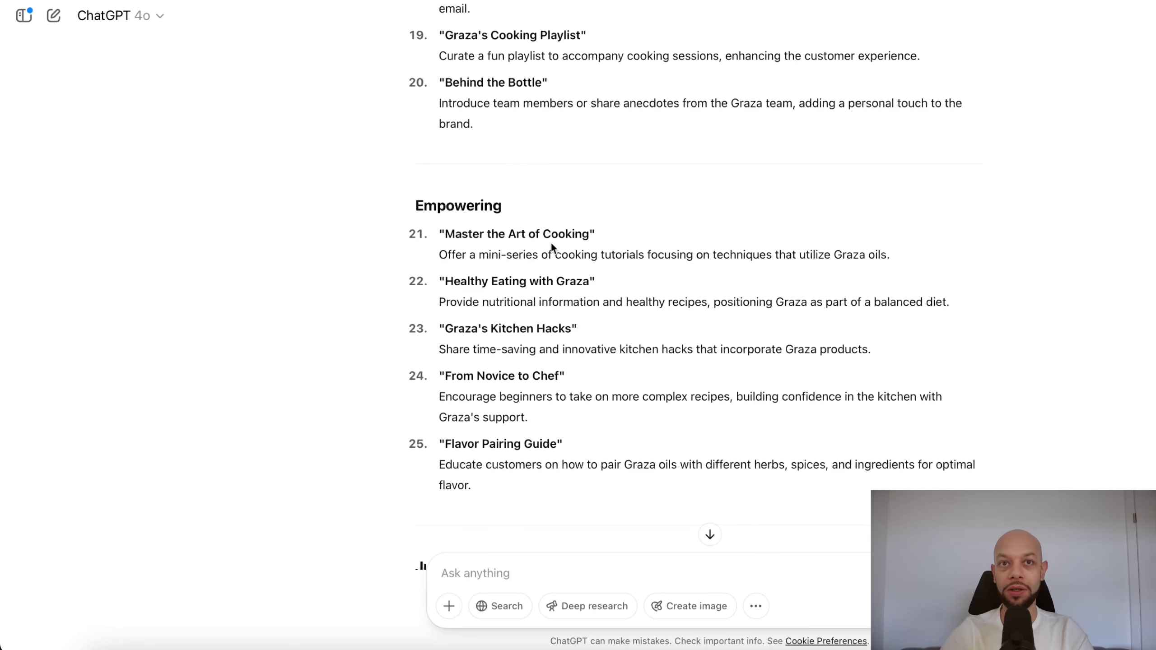
drag(470, 283, 483, 303)
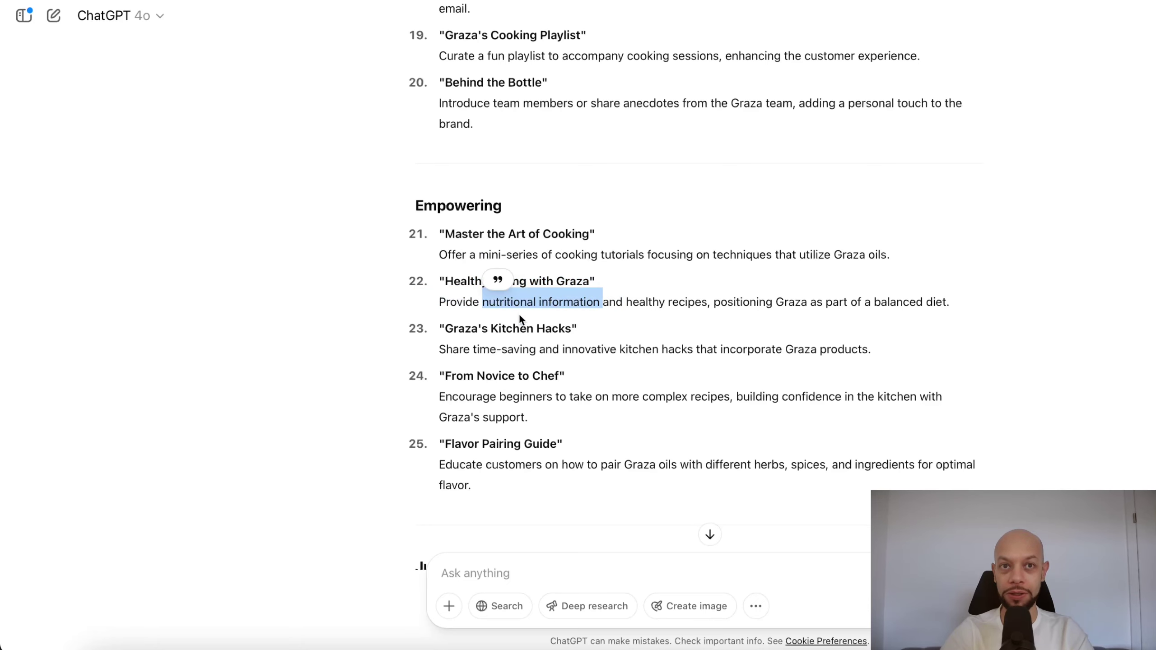
click(582, 311)
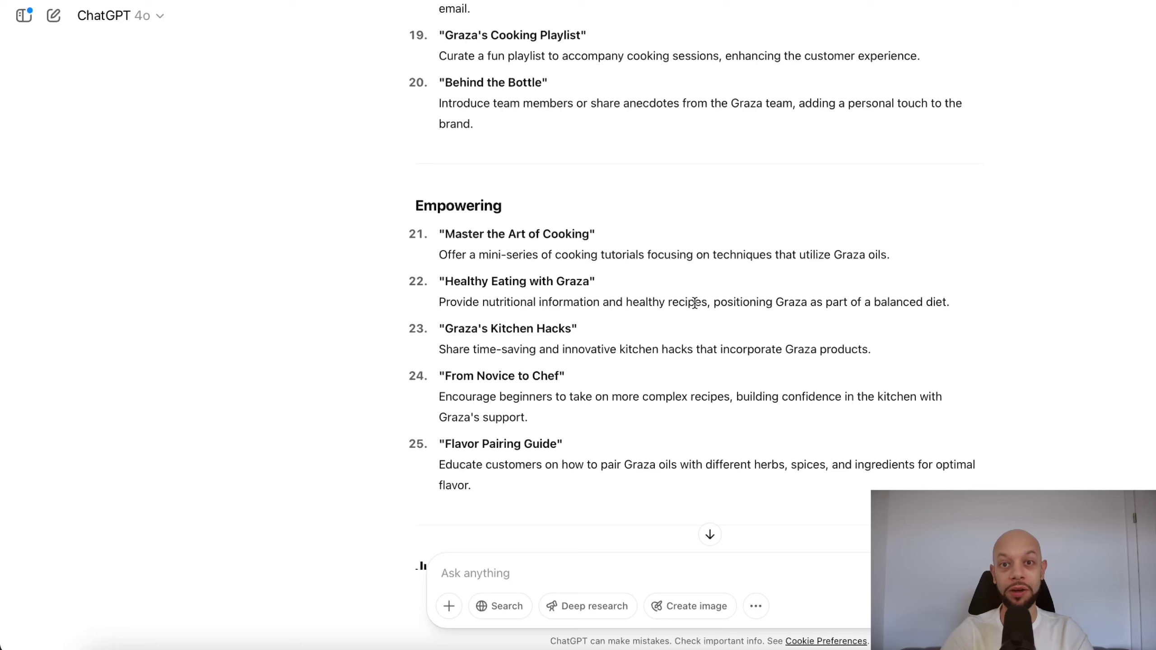
triple_click(486, 281)
click(495, 332)
drag(478, 334, 523, 366)
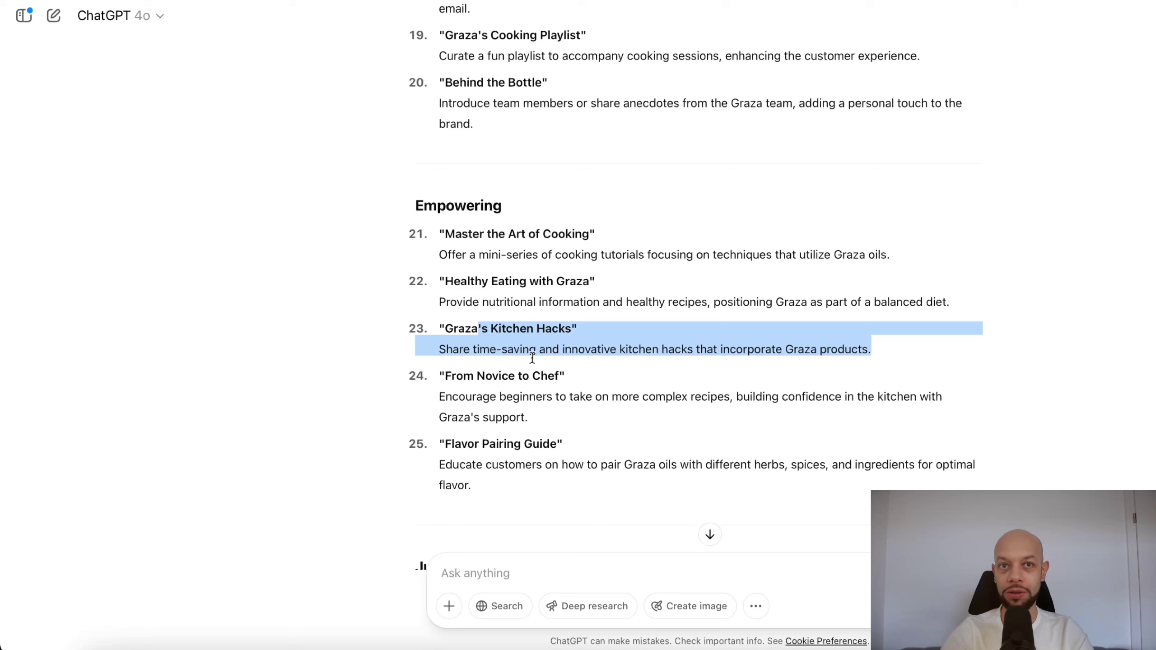
click(524, 372)
scroll(541, 387, down, 3)
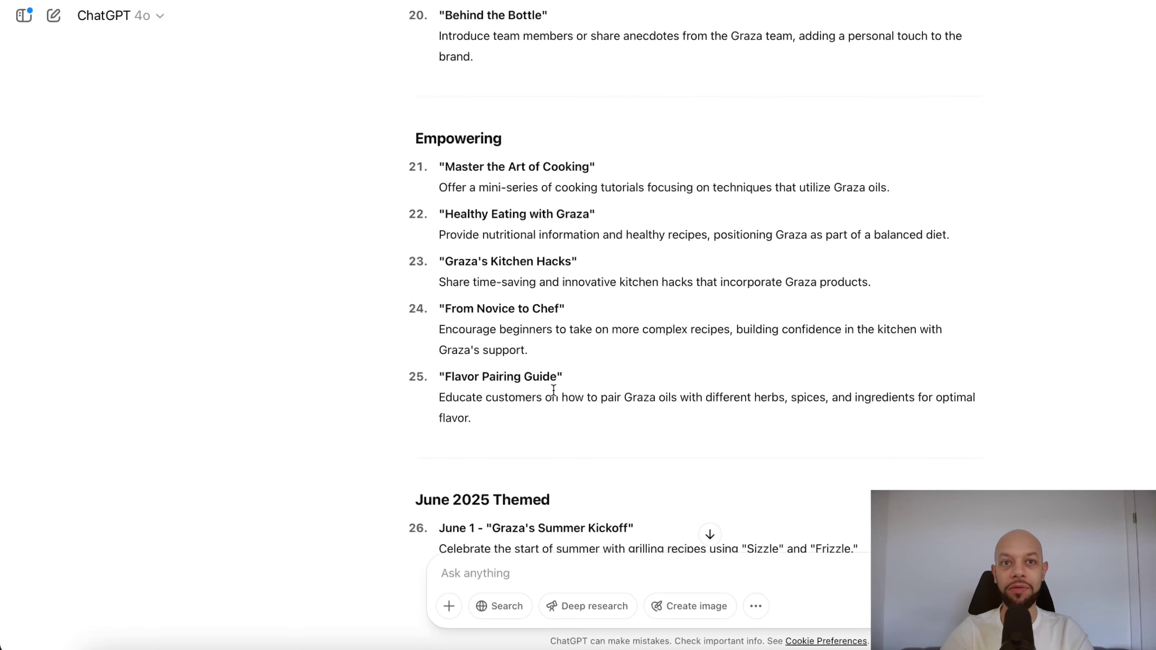
- Survey the June 2025 Themed section, highlighting the whole list and the "Graza's Summer Kickoff" and "World Environment Day" ideas
scroll(553, 389, down, 5)
drag(476, 255, 577, 464)
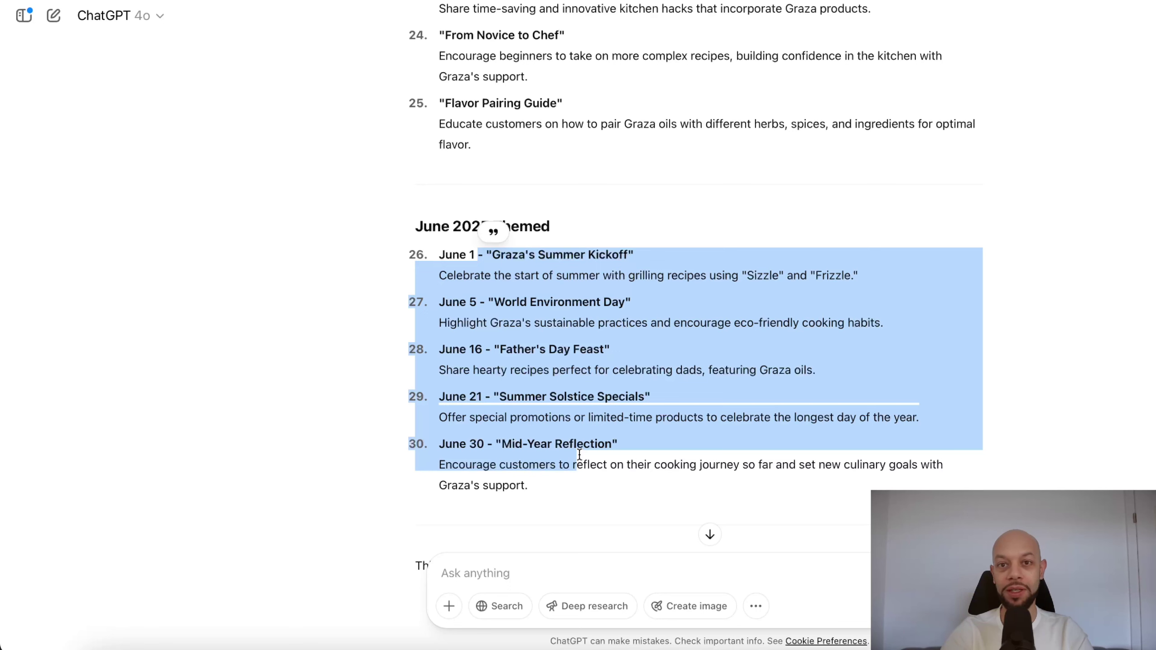
click(444, 270)
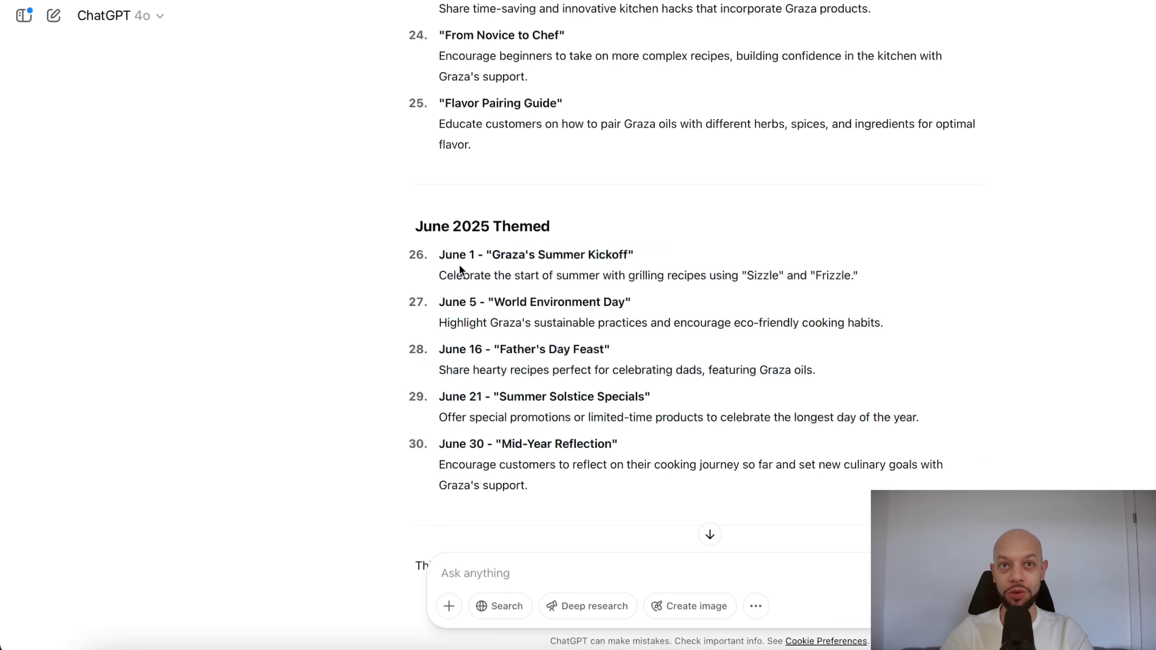
drag(598, 276, 441, 245)
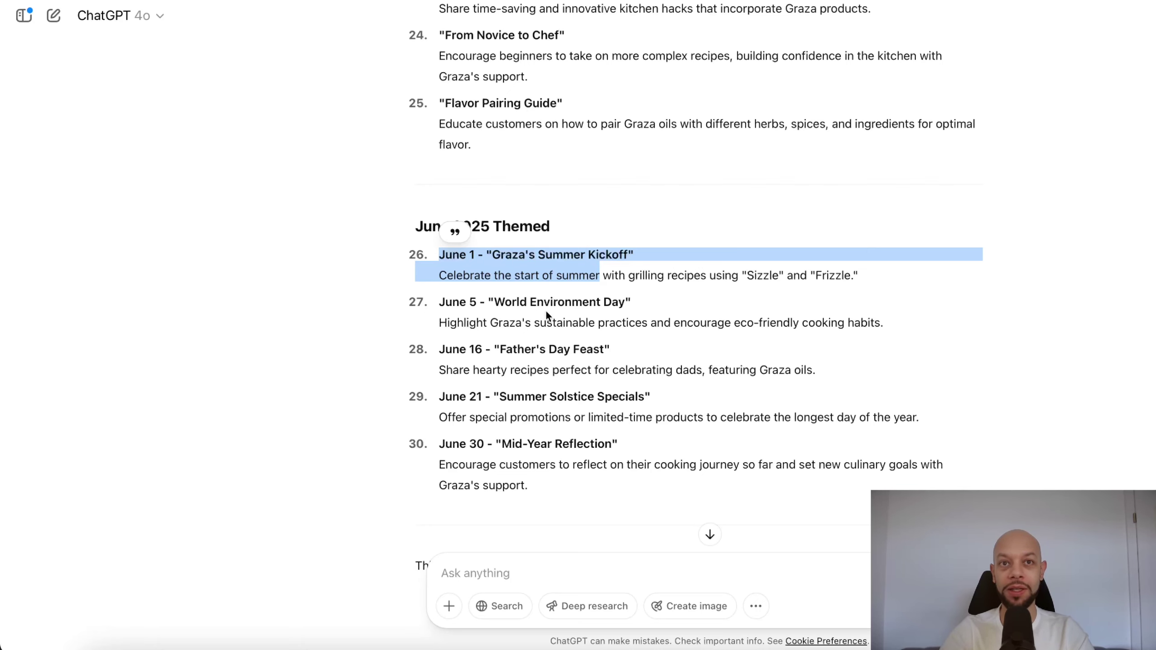
triple_click(466, 299)
click(483, 275)
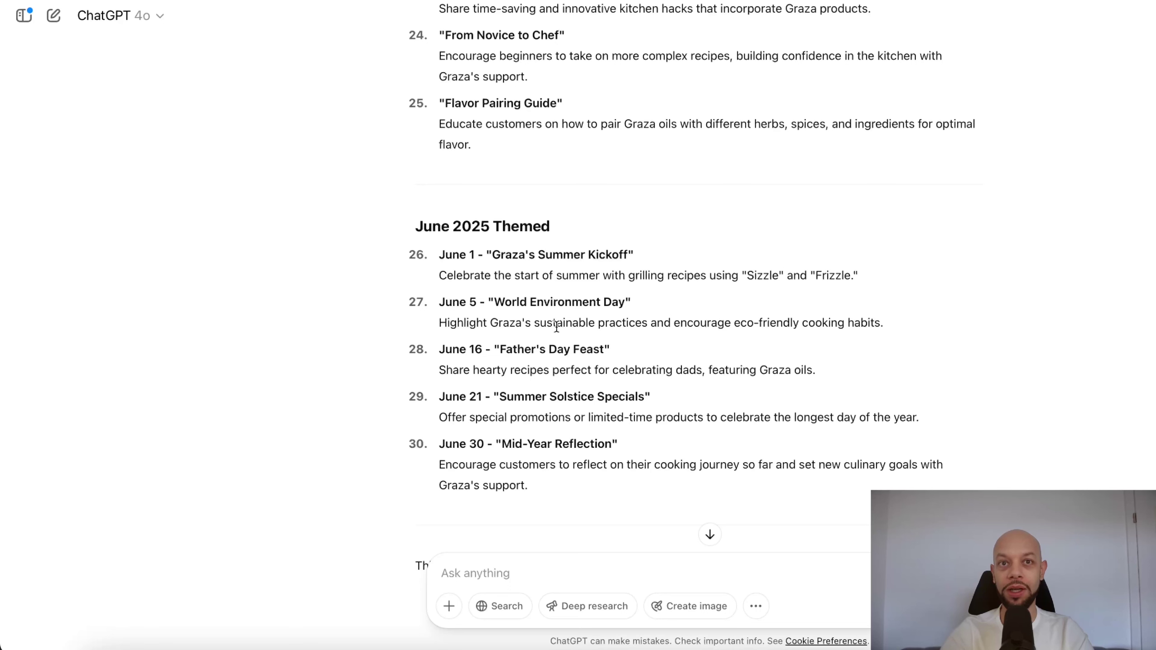
triple_click(545, 319)
click(545, 320)
- Examine the June 16 "Father's Day Feast" idea, highlighting its title and description
drag(525, 348, 578, 367)
click(578, 367)
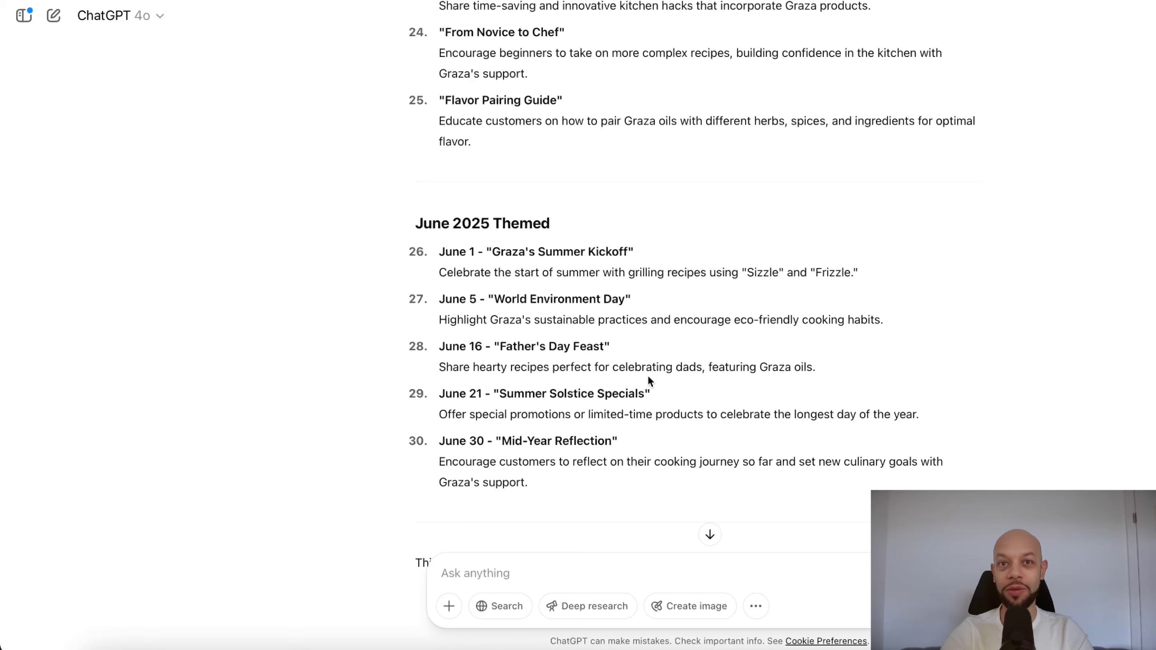
drag(666, 369, 473, 332)
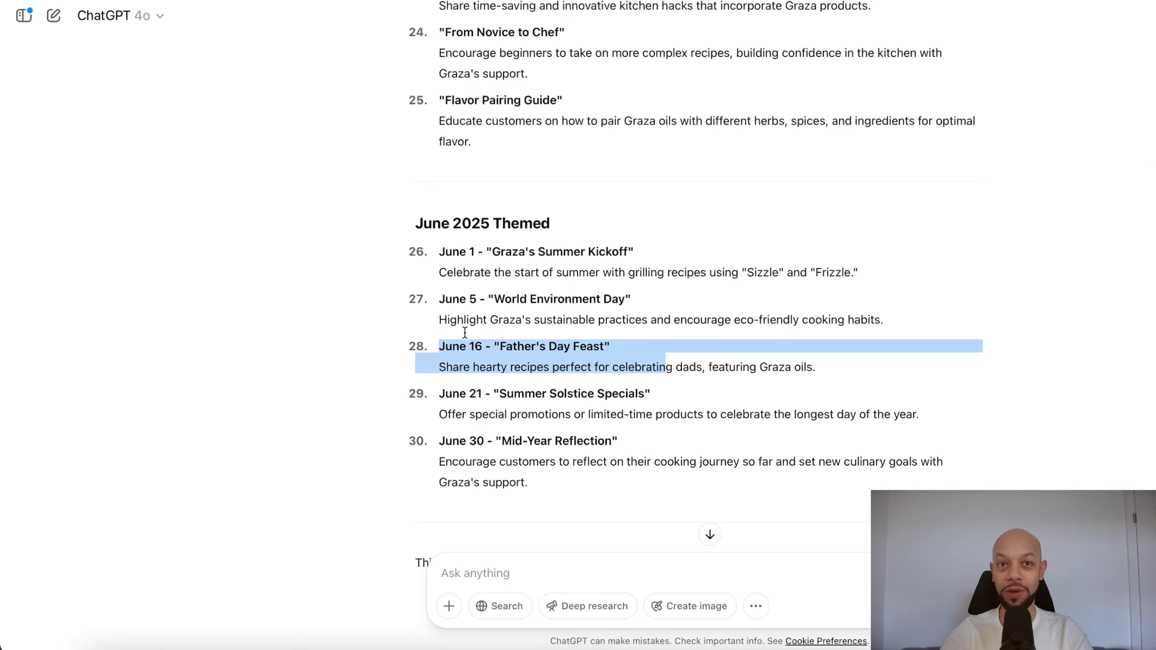
click(563, 358)
drag(828, 367, 380, 343)
click(586, 349)
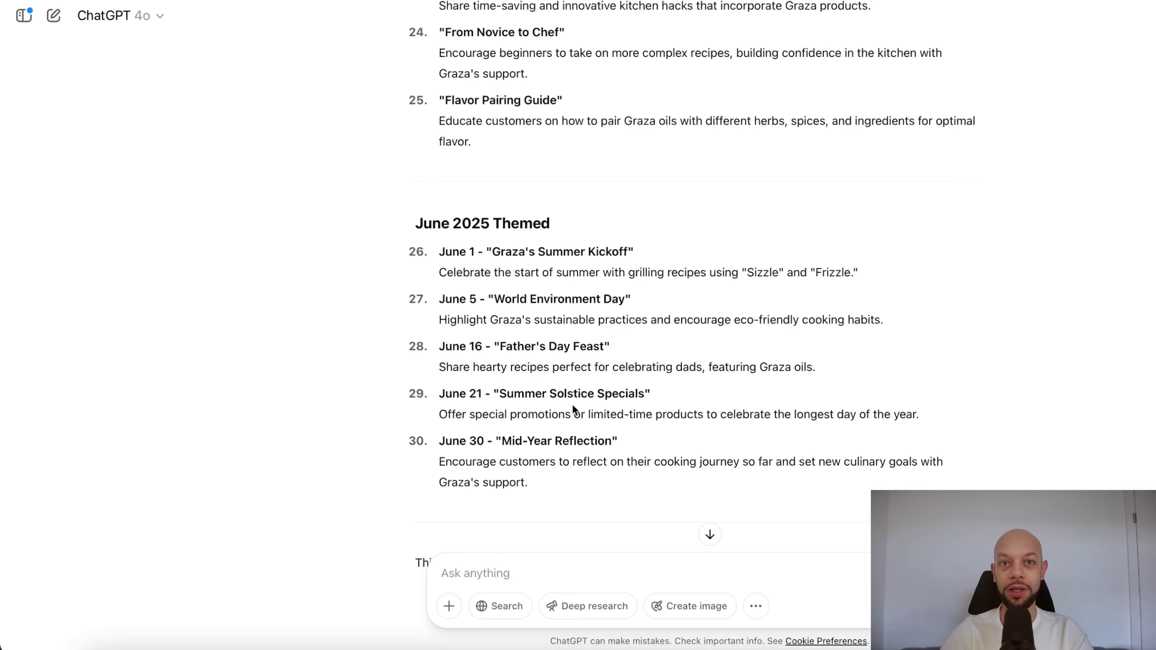
- Review the "Summer Solstice Specials" and "Mid-Year Reflection" ideas and the closing summary, highlighting the text of both ideas
drag(920, 415, 548, 390)
click(603, 401)
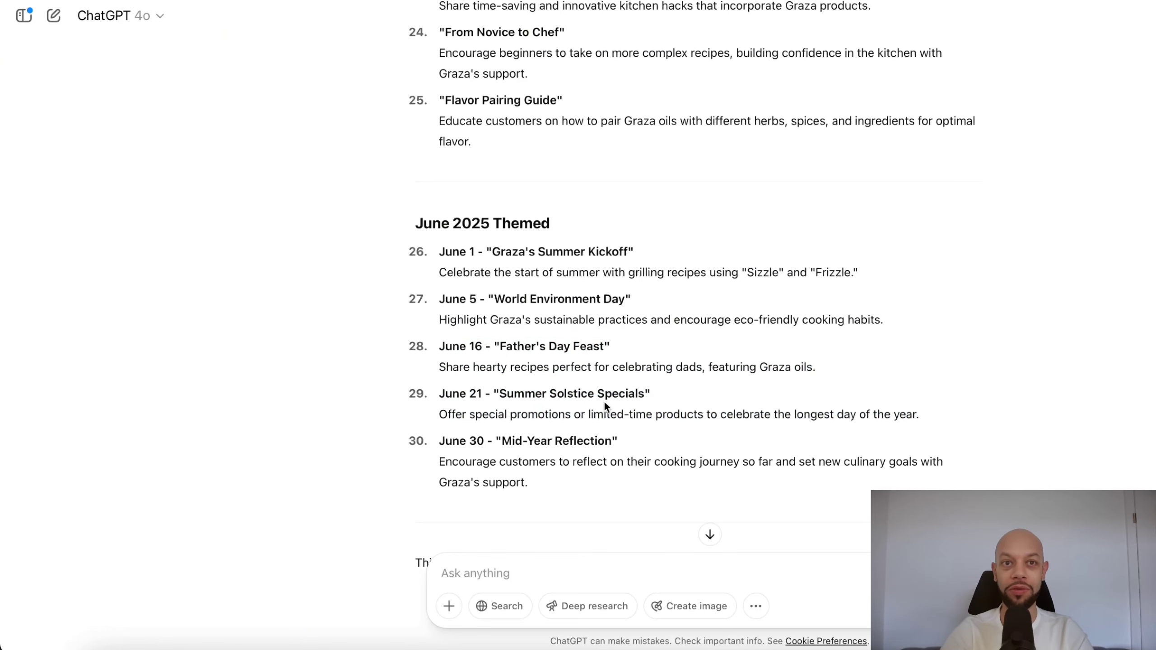
scroll(602, 403, down, 1)
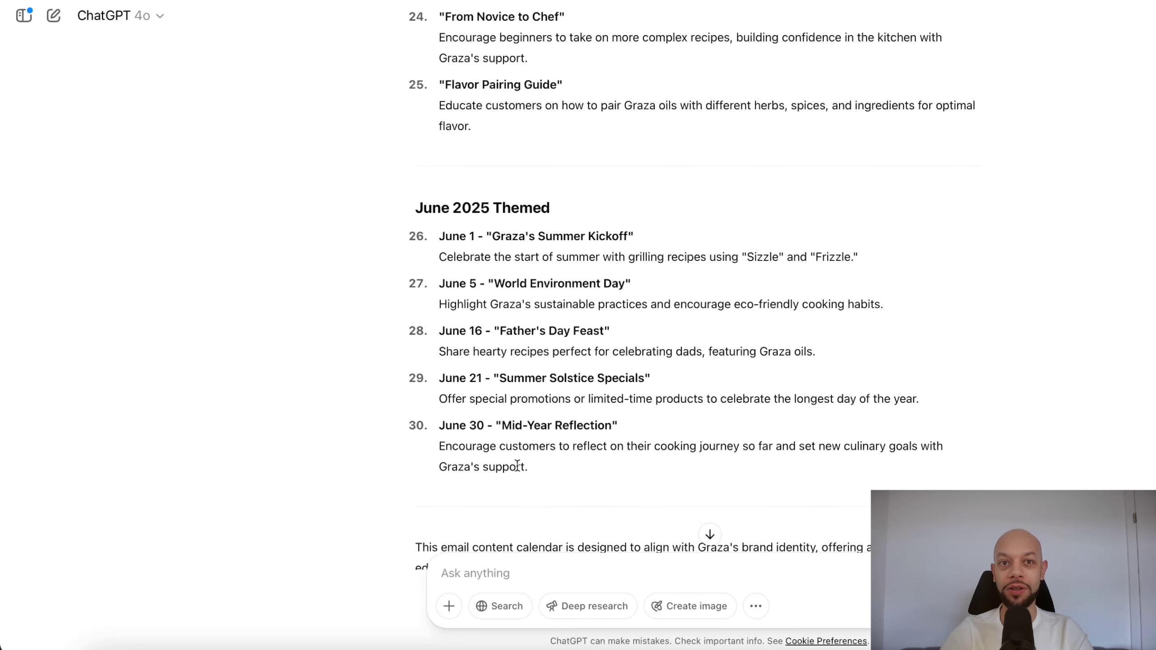
drag(536, 473, 440, 394)
scroll(585, 501, down, 5)
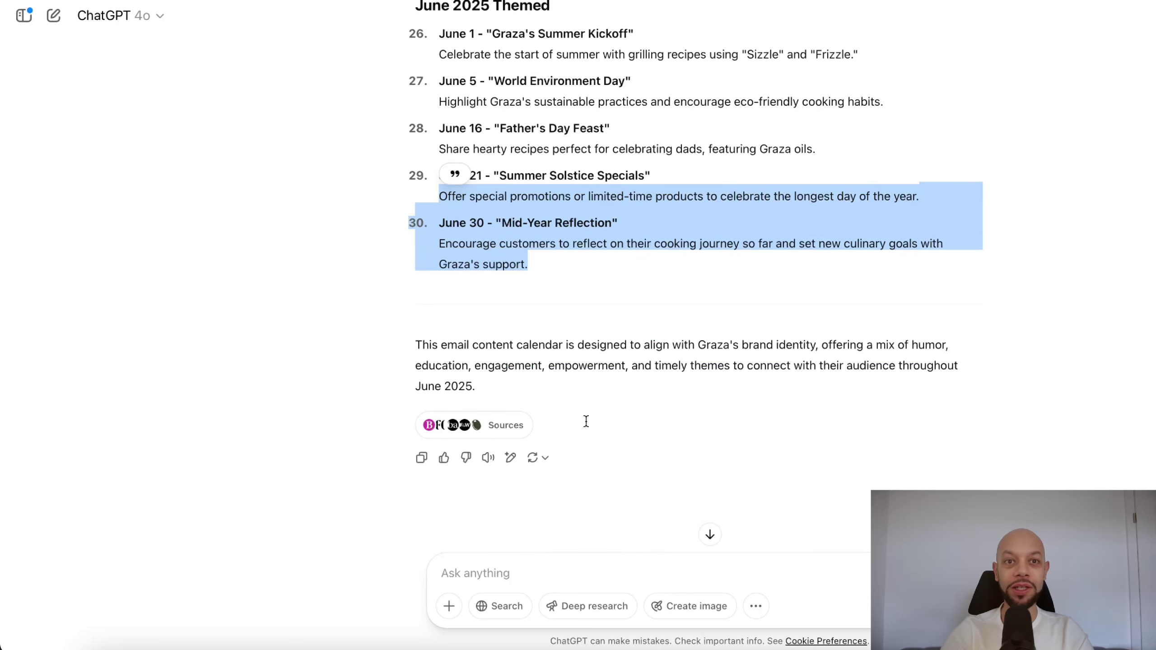
scroll(585, 422, up, 1)
scroll(585, 419, up, 5)
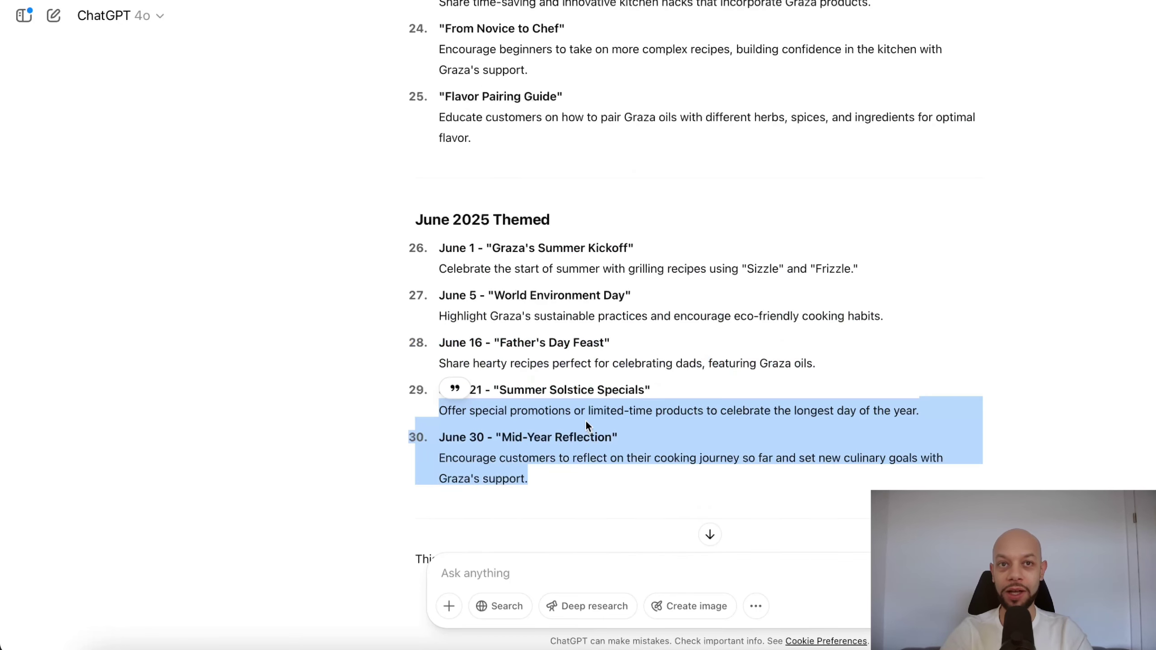
scroll(585, 419, up, 10)
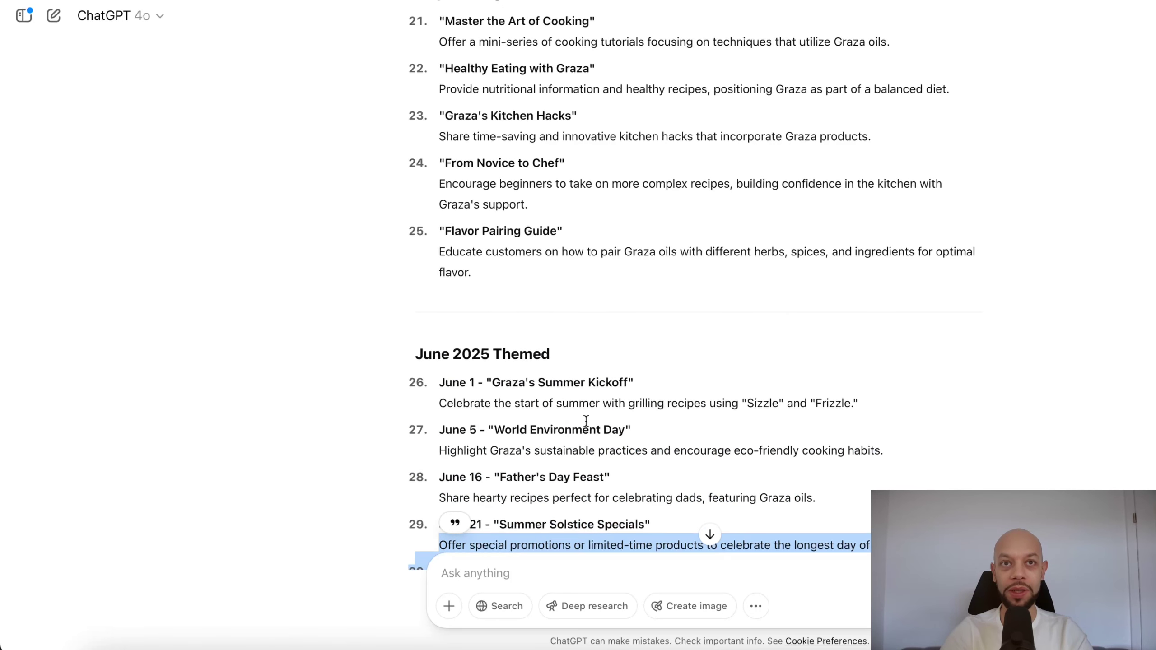
scroll(586, 423, up, 3)
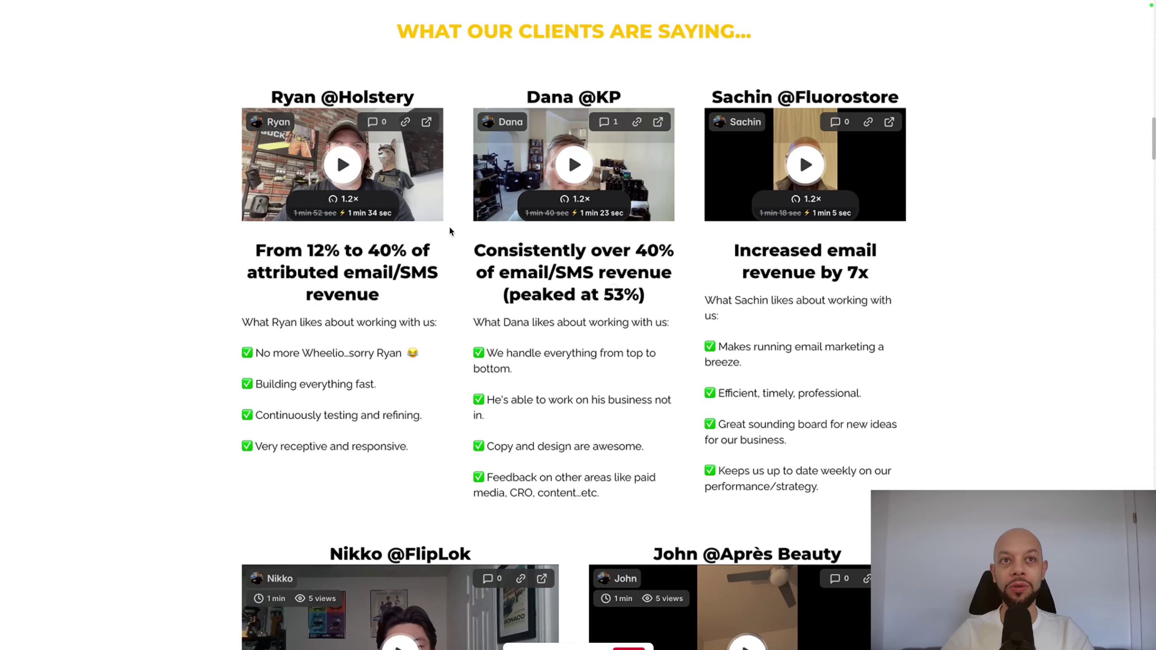
- On the client testimonials page, circle the Holstery, KP and Fluorostore email revenue results in yellow, then undo the markup
mouse_move(301, 236)
mouse_down()
mouse_move(286, 244)
mouse_move(339, 267)
mouse_move(412, 257)
mouse_move(401, 237)
mouse_move(302, 236)
mouse_up()
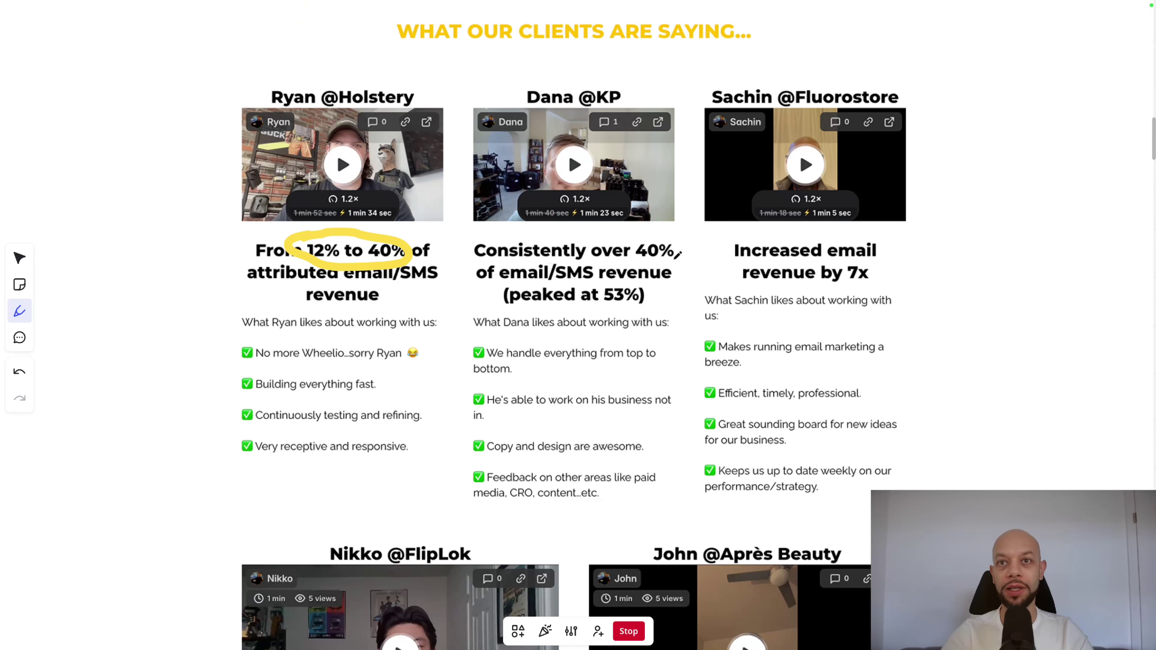
mouse_move(501, 236)
mouse_down()
mouse_move(460, 237)
mouse_move(500, 303)
mouse_move(706, 276)
mouse_move(681, 215)
mouse_move(483, 230)
mouse_up()
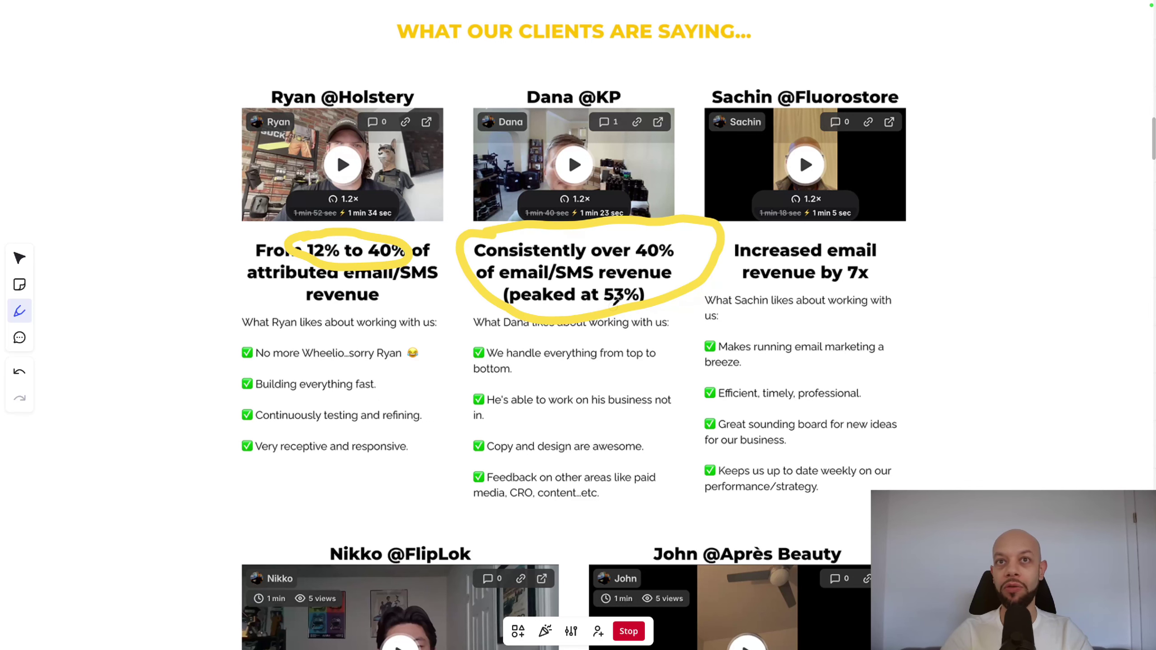
key(super+z)
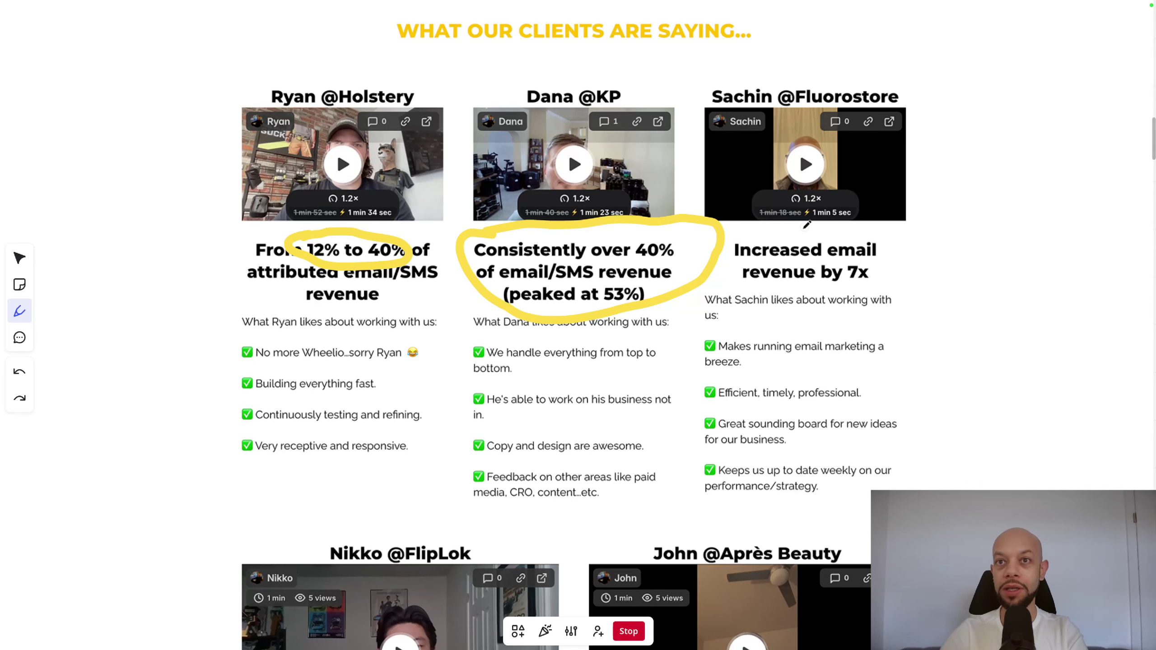
mouse_move(803, 223)
mouse_down()
mouse_move(701, 257)
mouse_move(908, 237)
mouse_move(801, 218)
mouse_up()
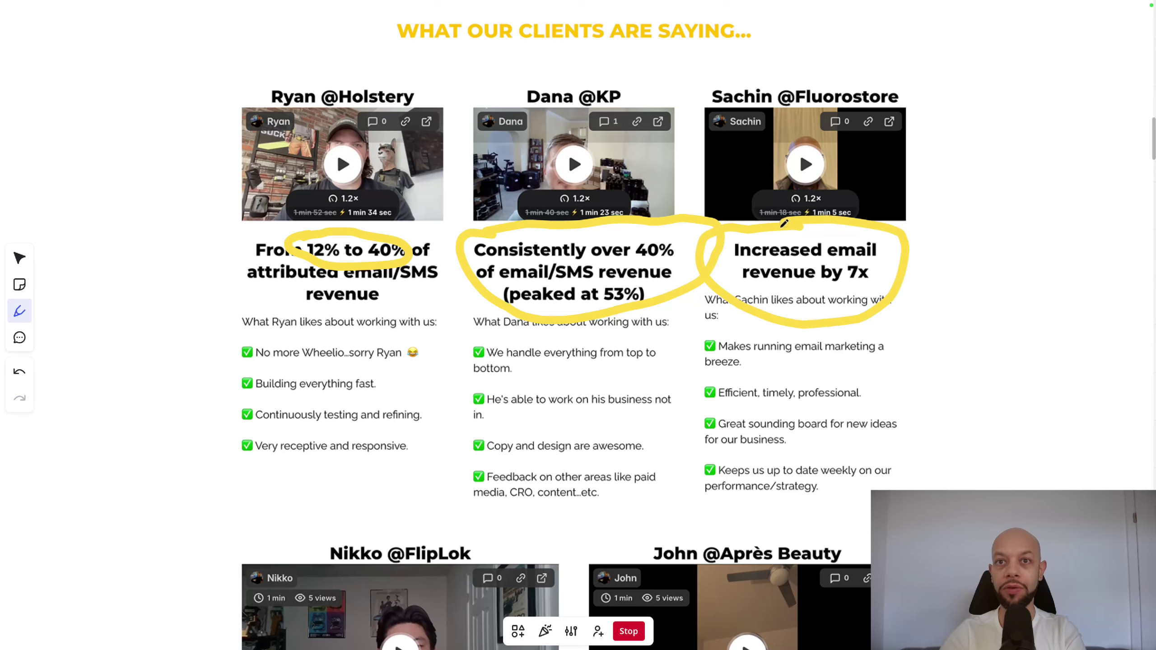
scroll(756, 247, down, 1)
key(super+z)
- Circle the ReviBikes testimonial headline "6X email revenue in just 60 days" in yellow
scroll(756, 247, down, 15)
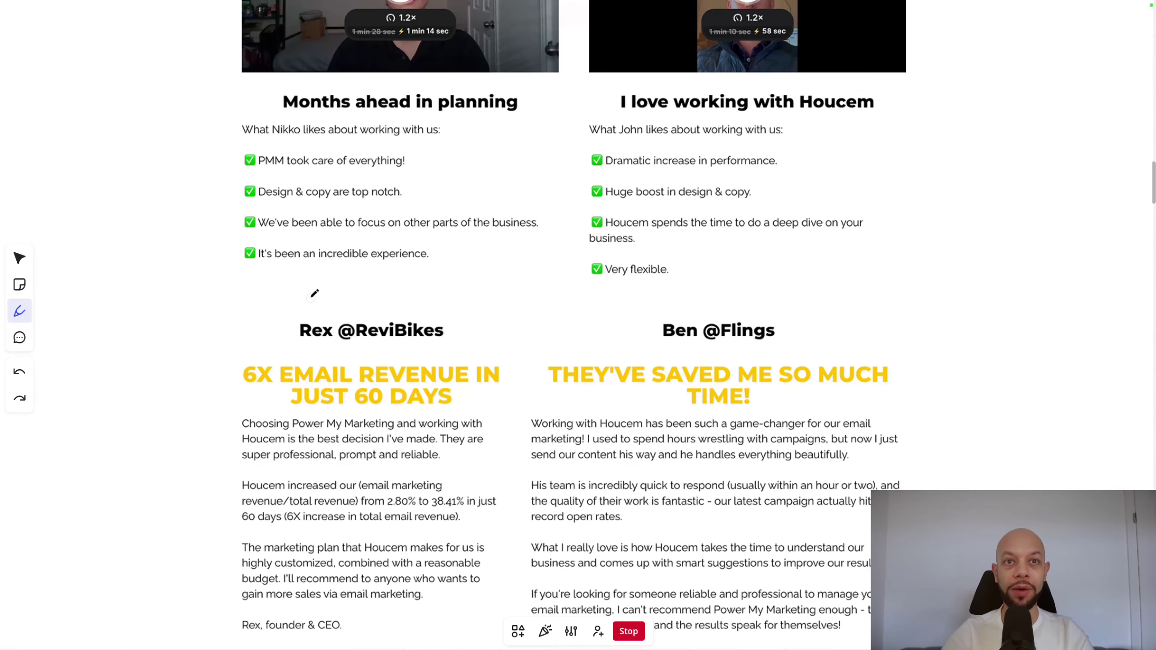
mouse_move(289, 301)
mouse_down()
mouse_move(271, 306)
mouse_move(256, 429)
mouse_move(559, 398)
mouse_move(395, 279)
mouse_move(273, 302)
mouse_up()
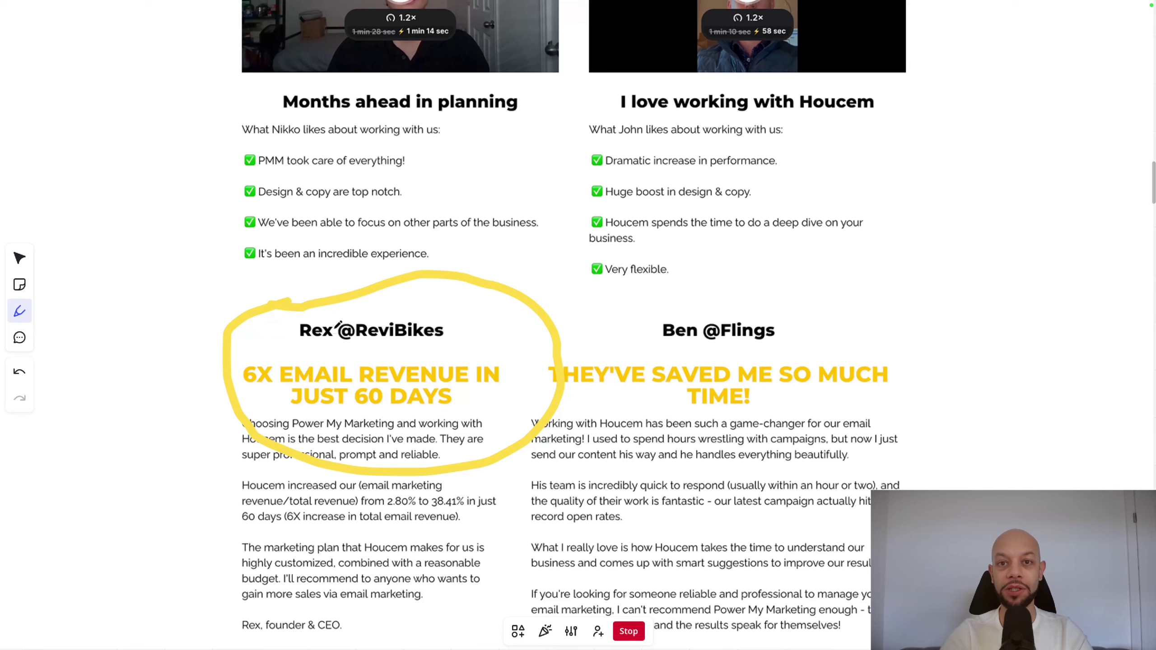